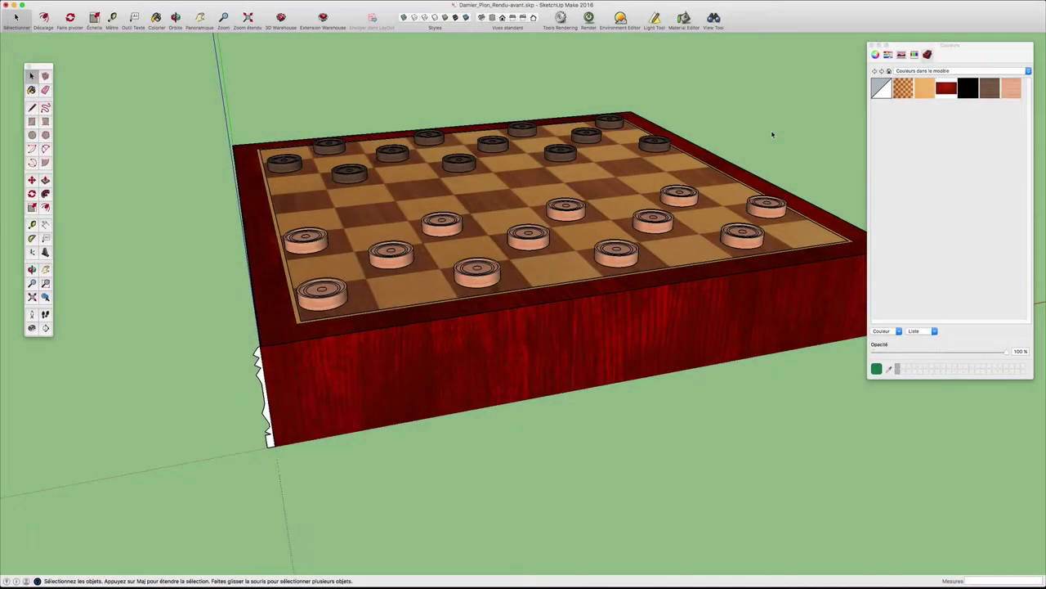
- Orbit beneath the checkerboard and select the red box group
drag(765, 135, 575, 240)
key(space)
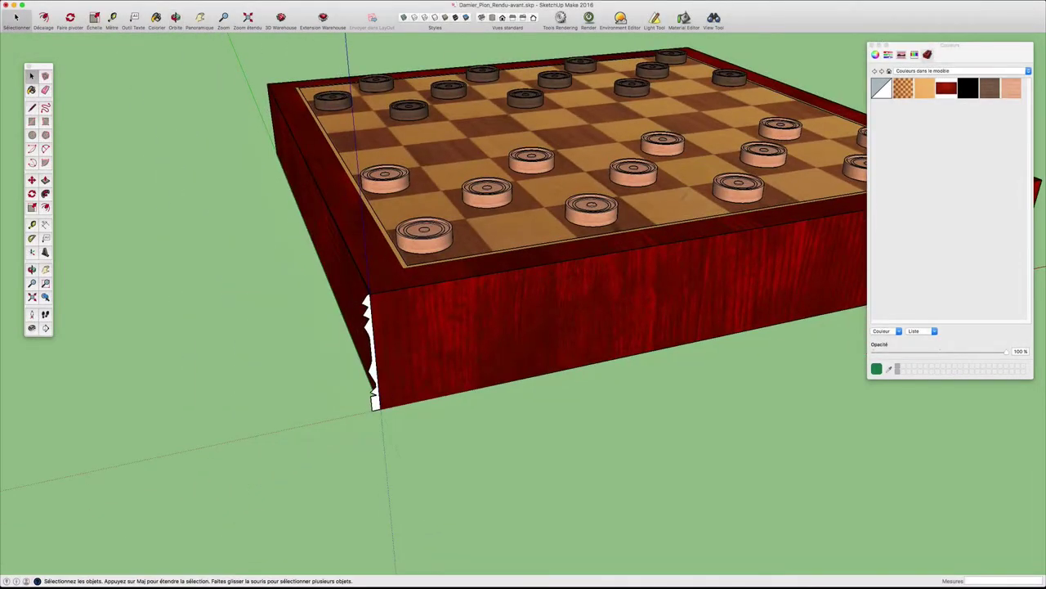
scroll(530, 325, up, 5)
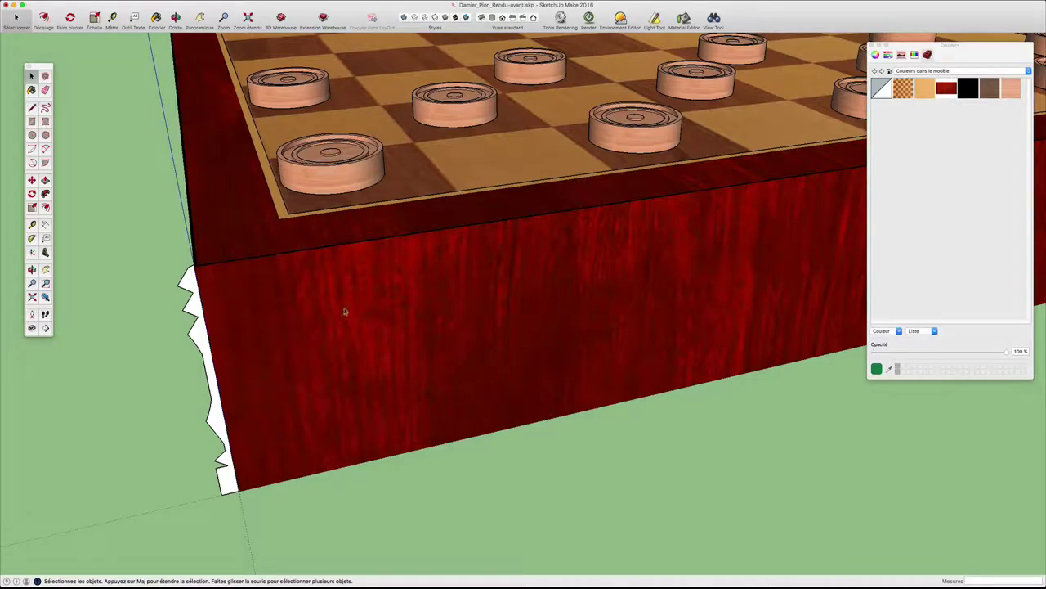
scroll(344, 312, down, 3)
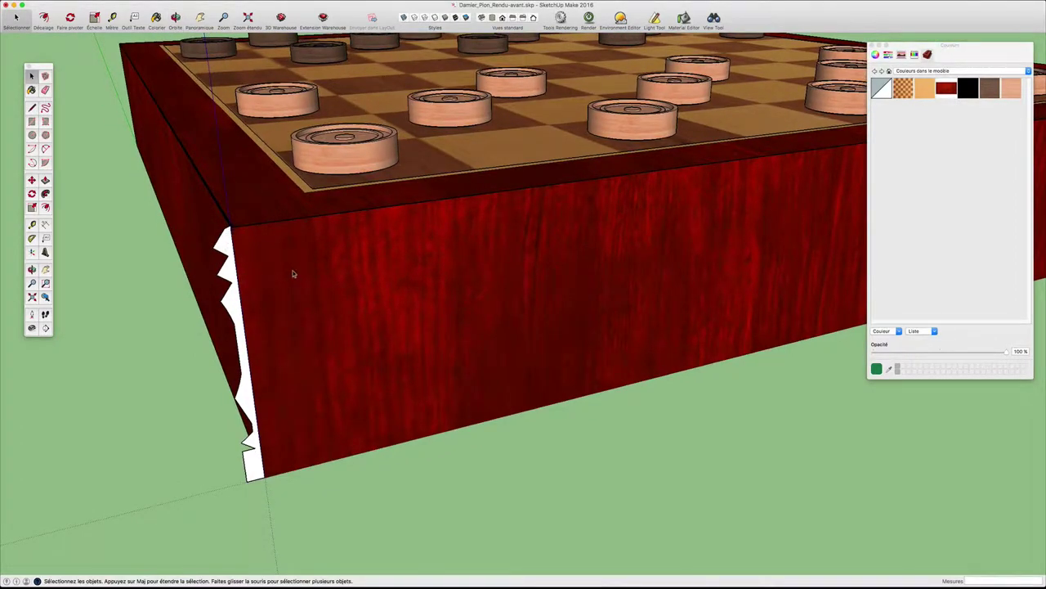
middle_drag(292, 273, 205, 241)
scroll(344, 315, down, 3)
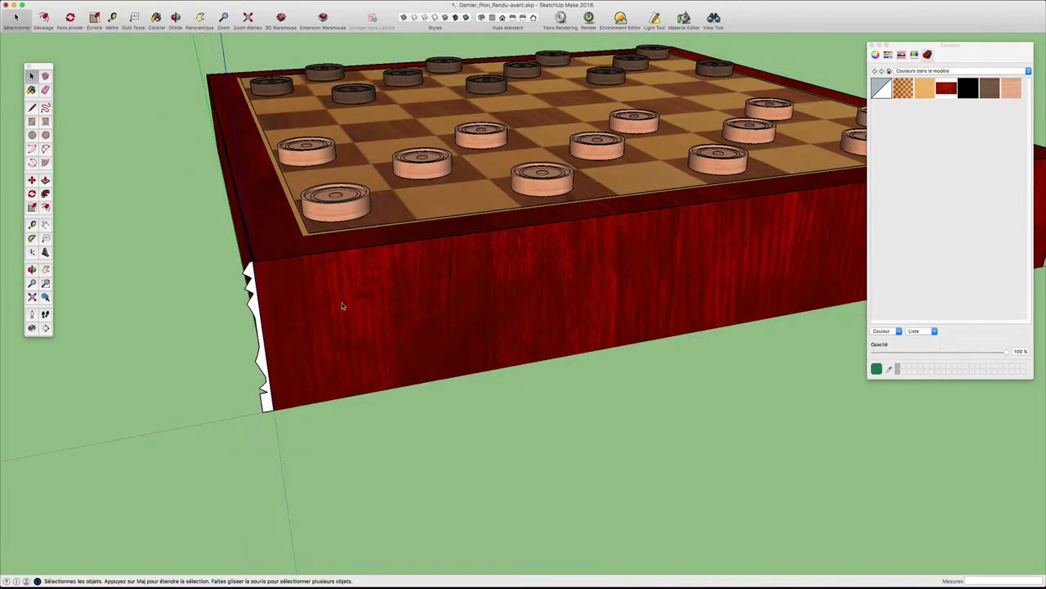
mouse_move(342, 303)
middle_down()
mouse_move(433, 326)
mouse_move(507, 212)
middle_up()
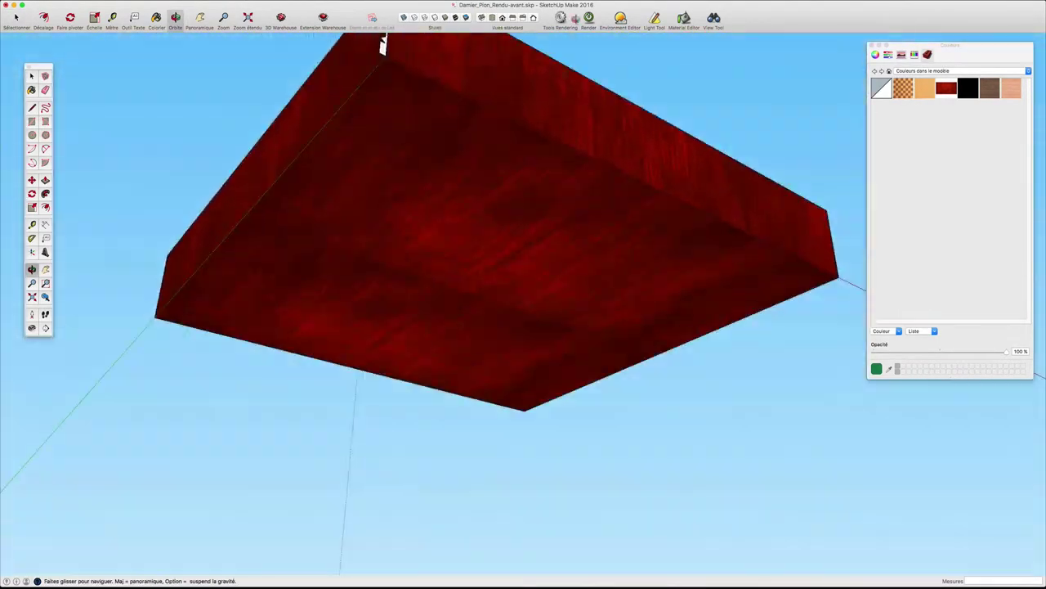
mouse_move(381, 45)
middle_down()
mouse_move(450, 212)
mouse_move(448, 235)
mouse_move(444, 219)
middle_up()
click(457, 178)
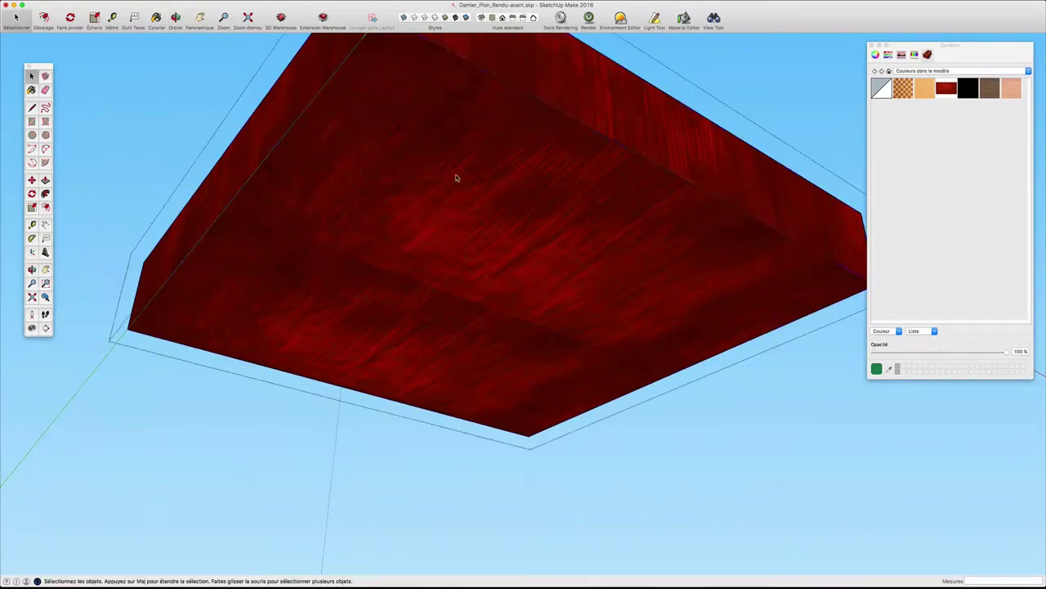
- Cancel a trial Offset, then push the box's bottom face out 0.14 cm
key(f)
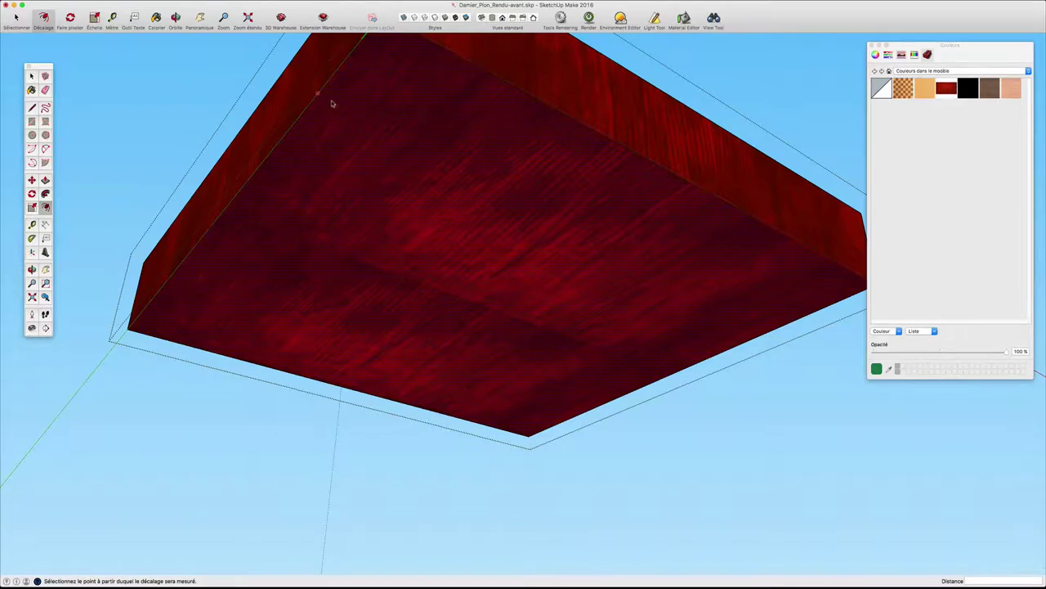
click(325, 97)
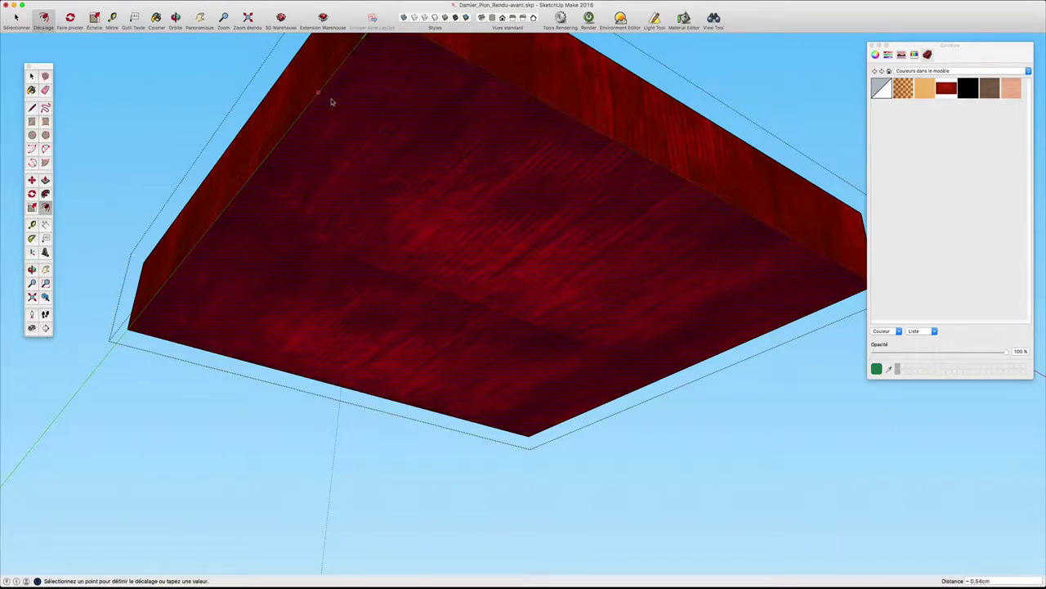
key(Escape)
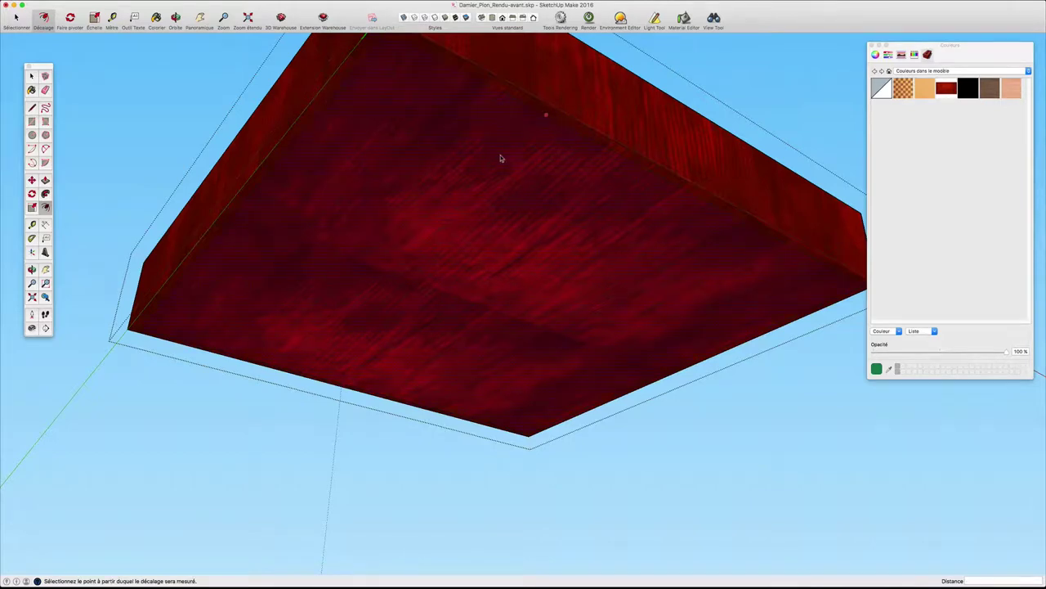
key(p)
click(484, 147)
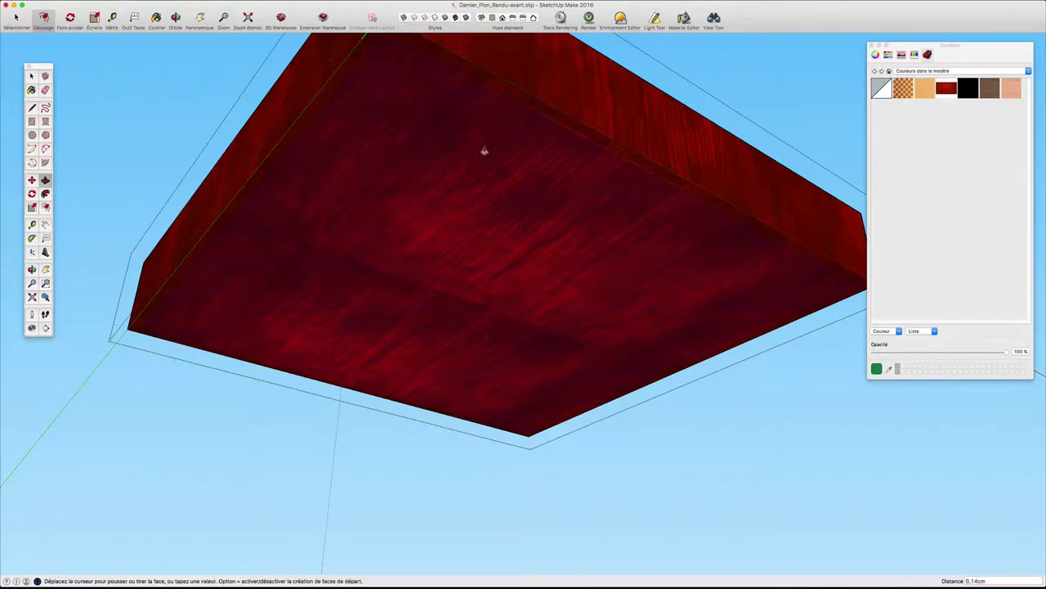
click(483, 151)
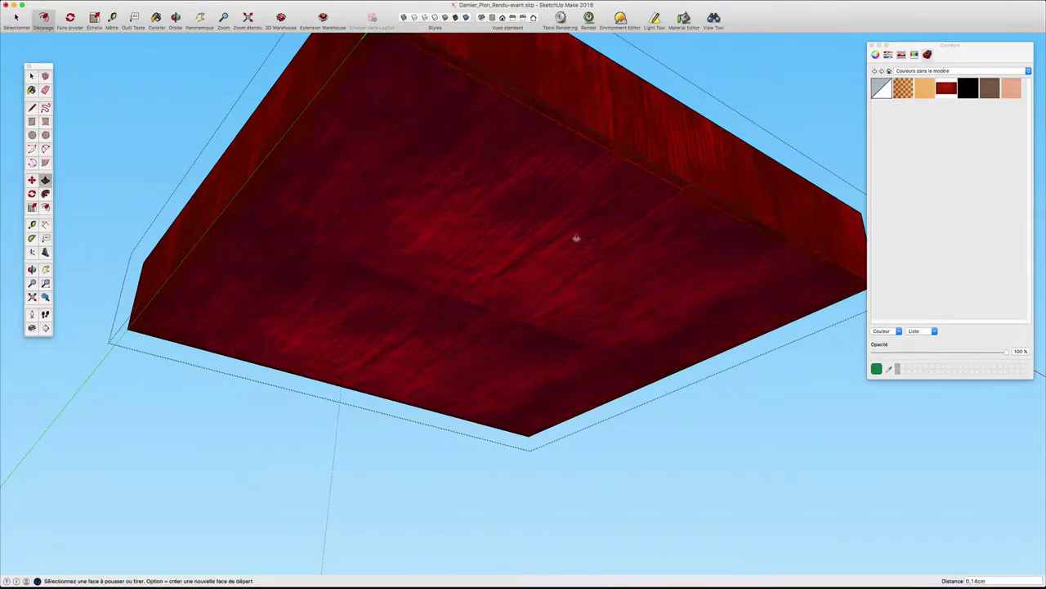
- Create a new material from TexturesCom_FabricWool0003_2_seamless_S.jpg in Textures, 20 cm wide
click(899, 331)
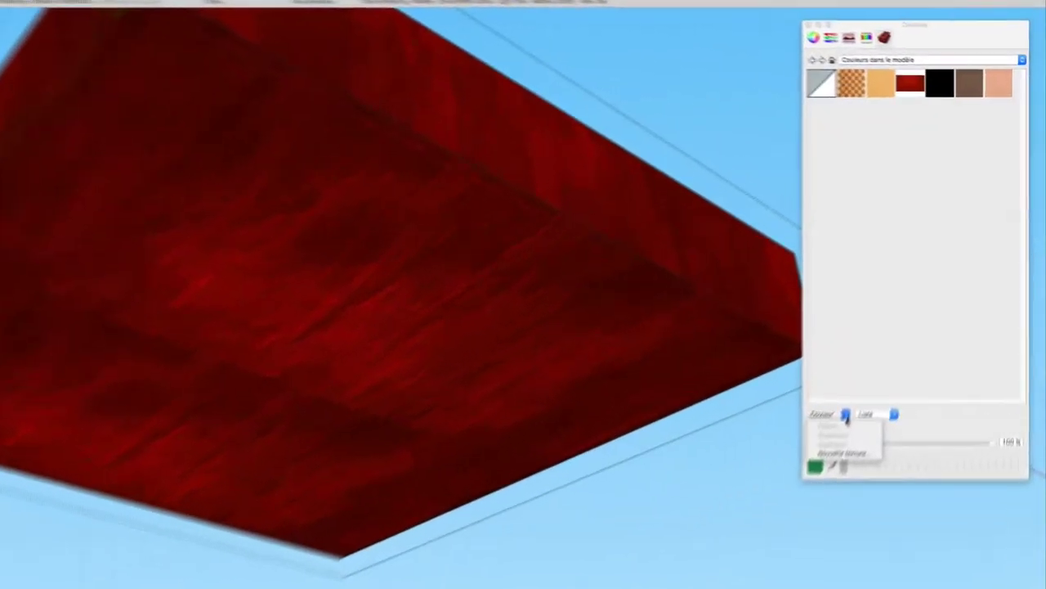
click(897, 359)
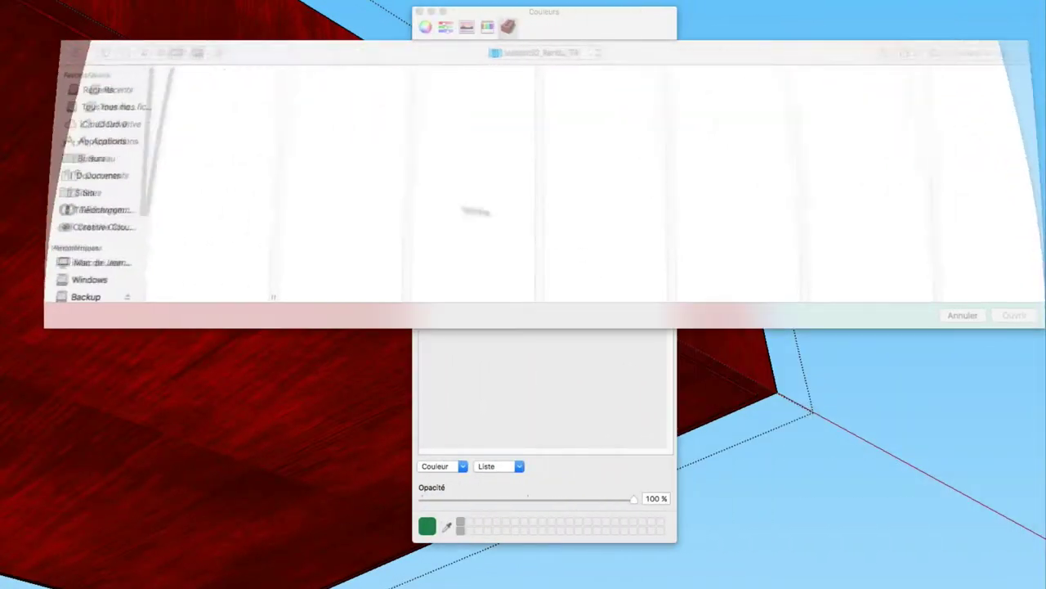
click(180, 133)
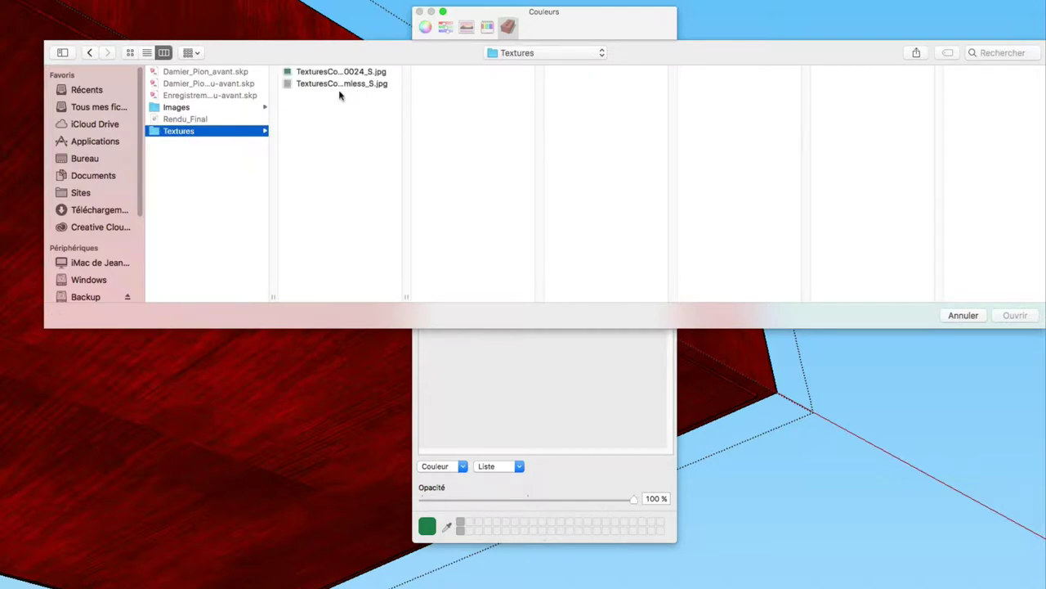
click(339, 73)
click(339, 84)
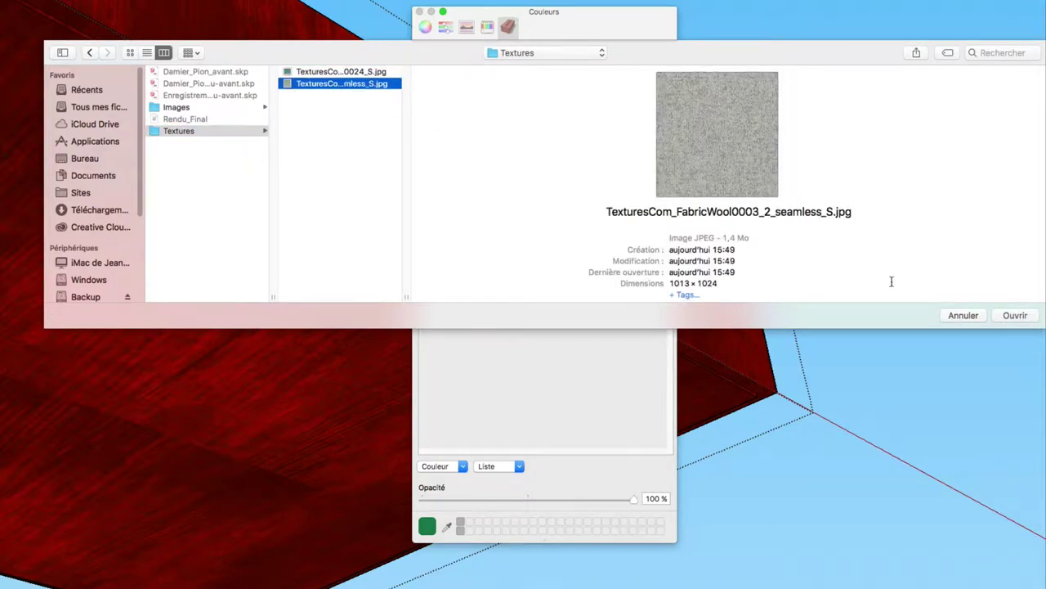
click(1015, 315)
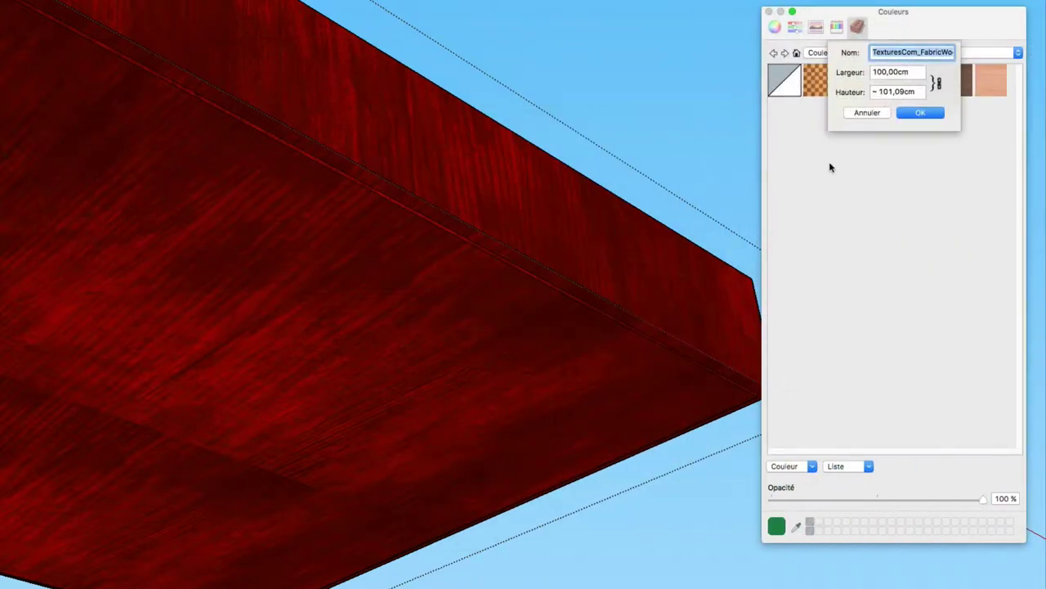
key(Tab)
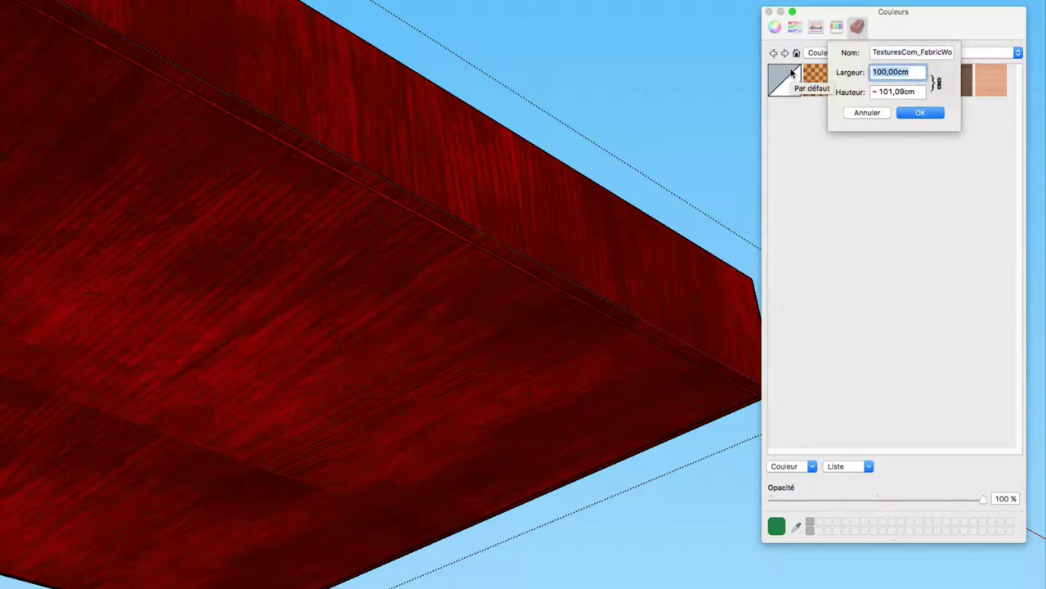
text(20)
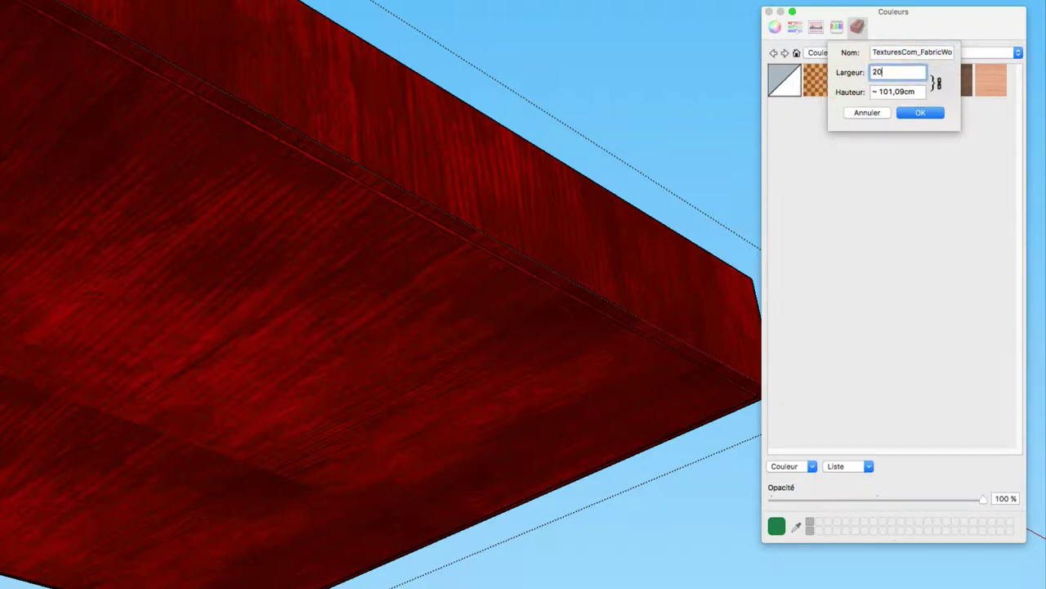
key(Tab)
click(908, 113)
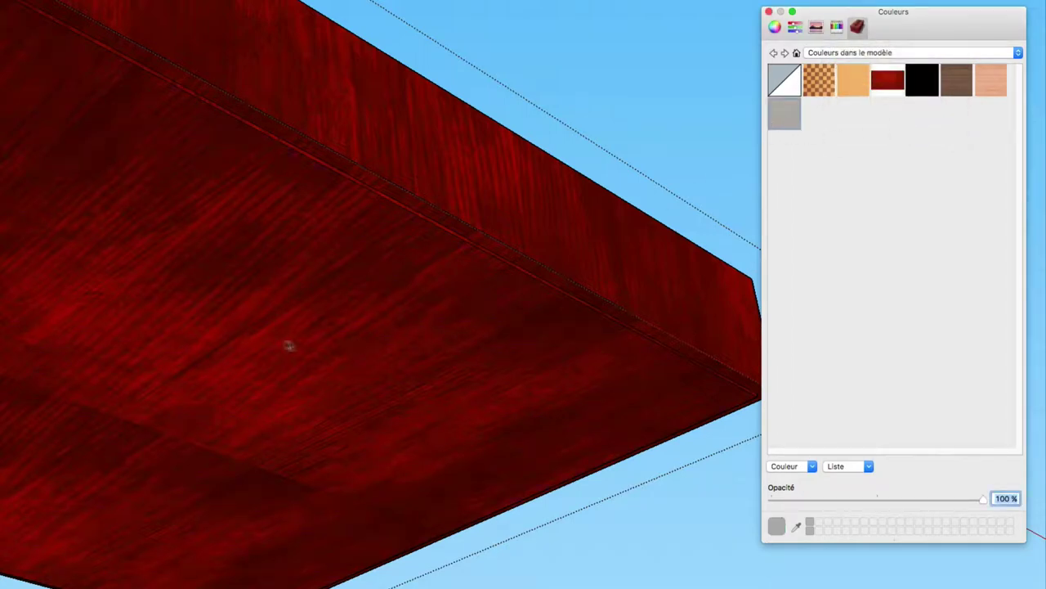
click(271, 332)
- Paint the box's bottom face with the new grey wool fabric material
mouse_move(260, 292)
middle_down()
mouse_move(252, 308)
mouse_move(243, 264)
mouse_move(211, 265)
middle_up()
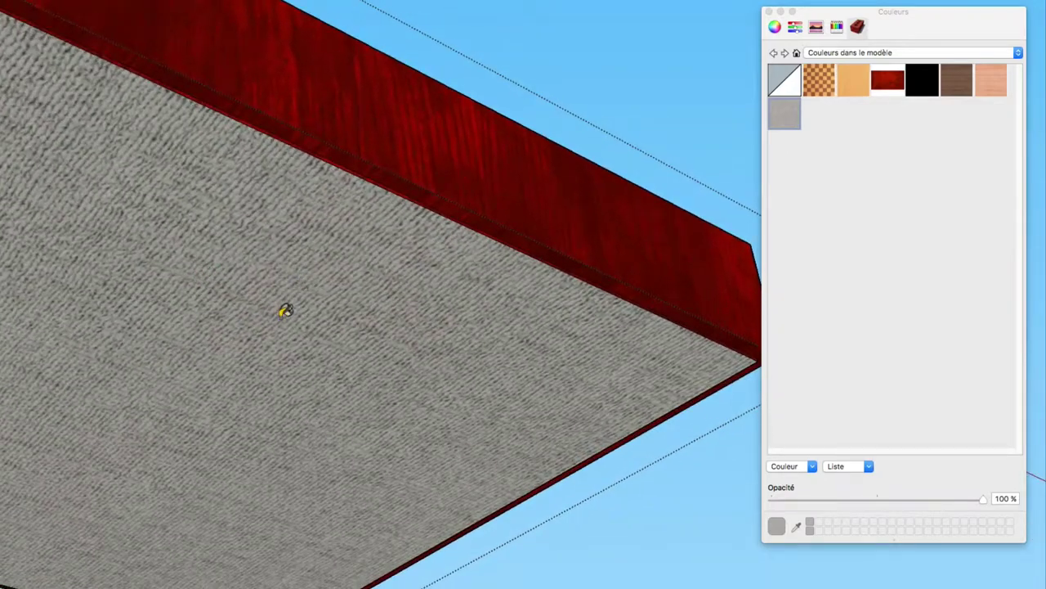
scroll(285, 306, down, 2)
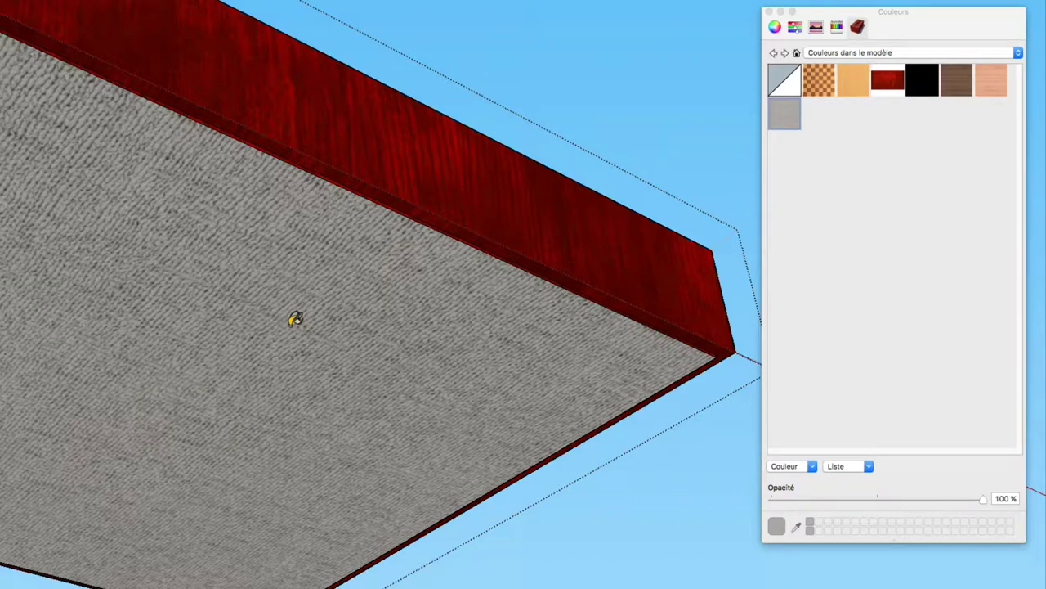
key(space)
- Edit the grey fabric material and tint it a dark green
right_click(784, 111)
click(805, 129)
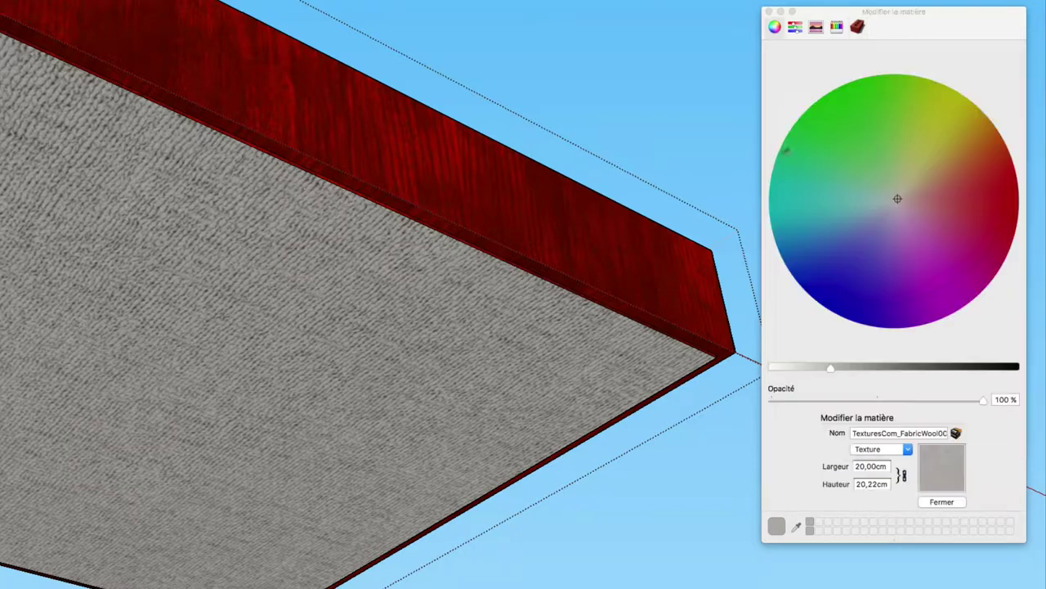
click(836, 169)
drag(836, 169, 831, 149)
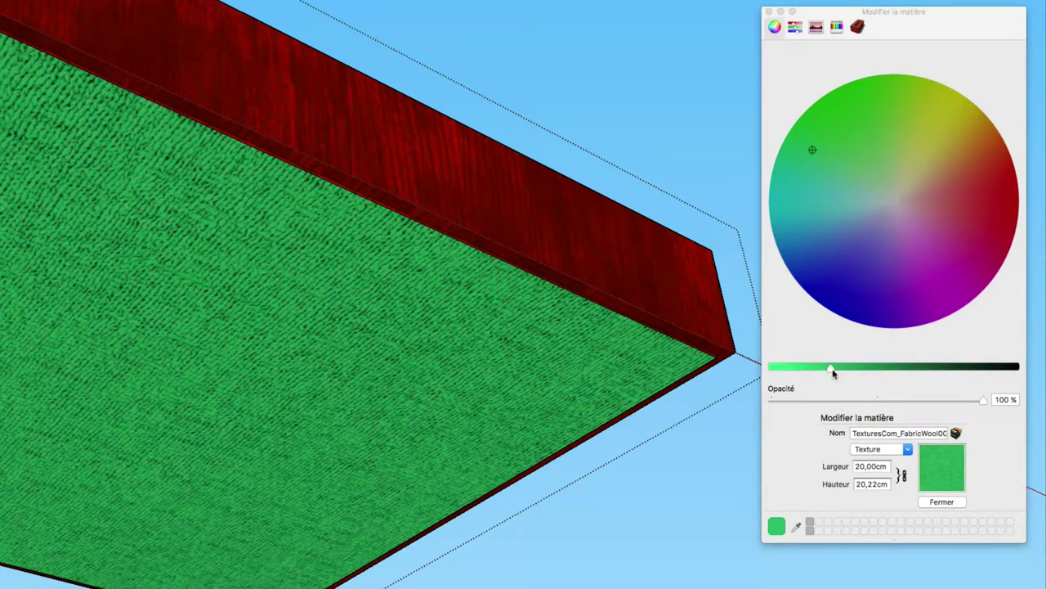
drag(847, 373, 869, 373)
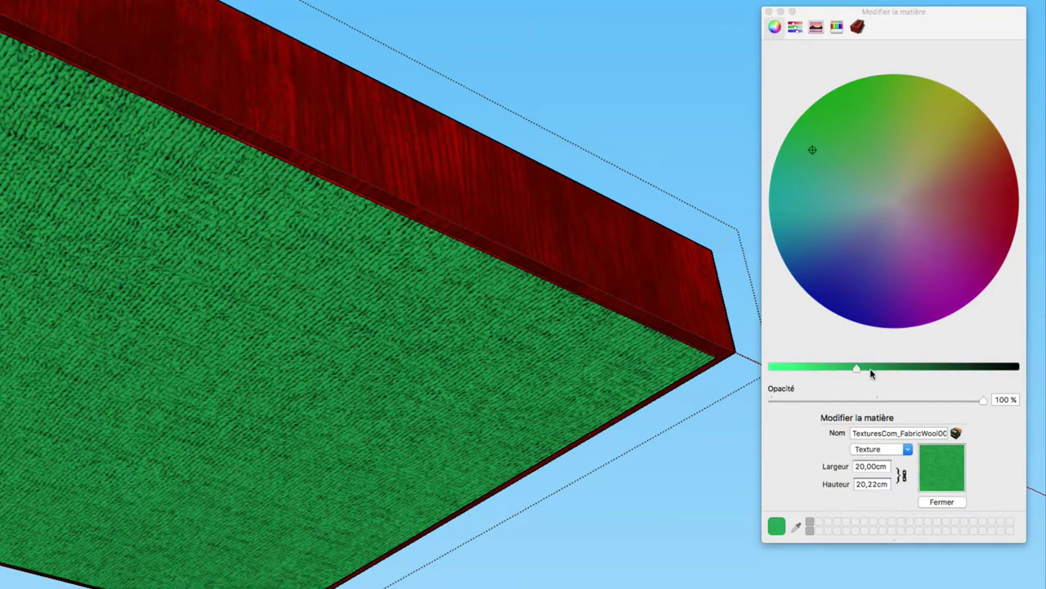
click(870, 368)
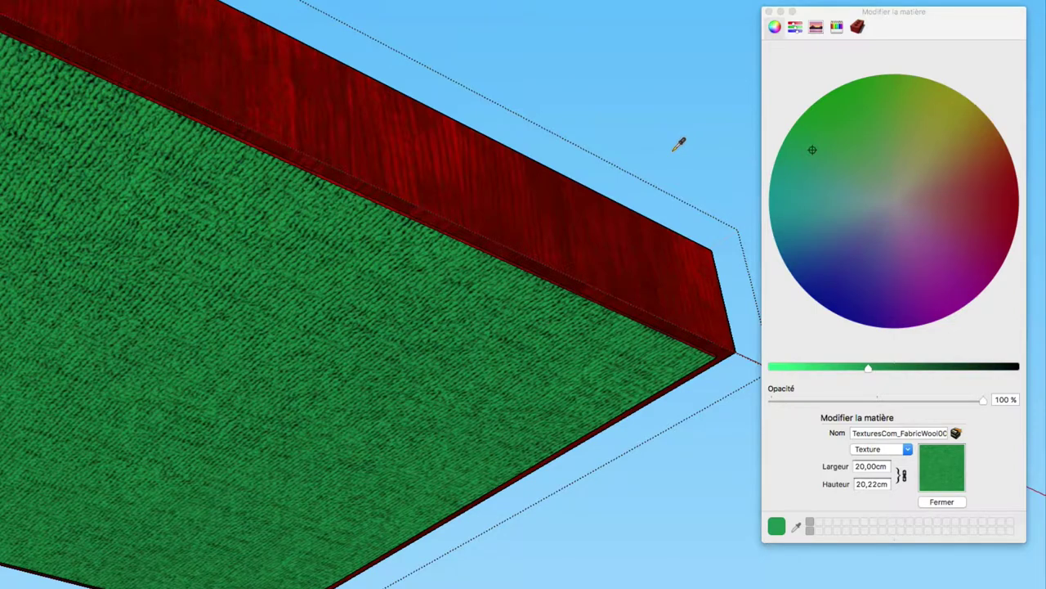
- Orbit and pan the view to show empty ground left of the board
key(o)
drag(640, 117, 661, 76)
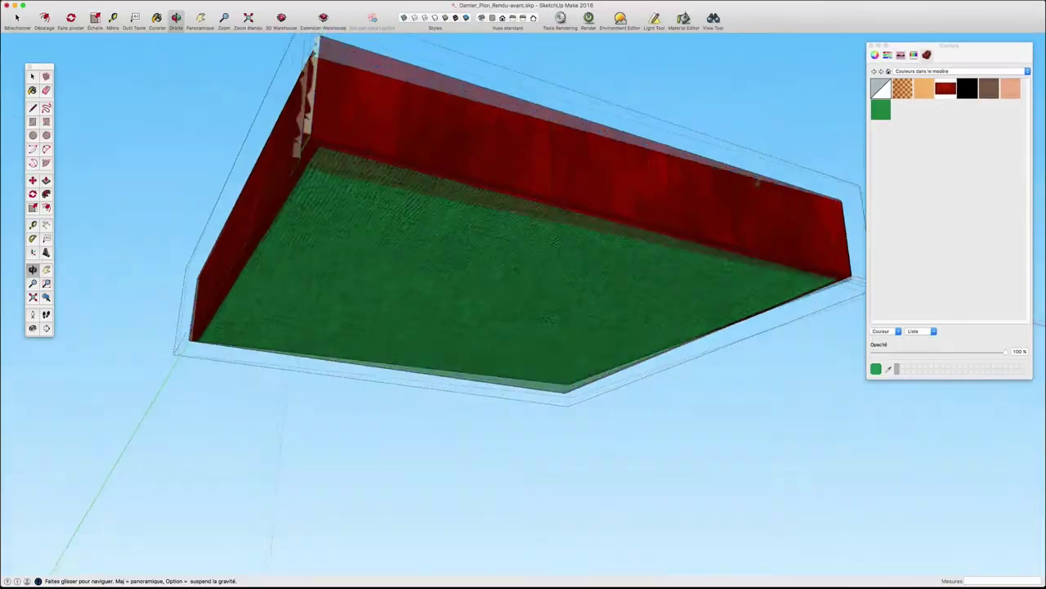
mouse_move(756, 184)
mouse_down()
mouse_move(789, 110)
mouse_move(754, 234)
mouse_move(720, 260)
mouse_up()
key(space)
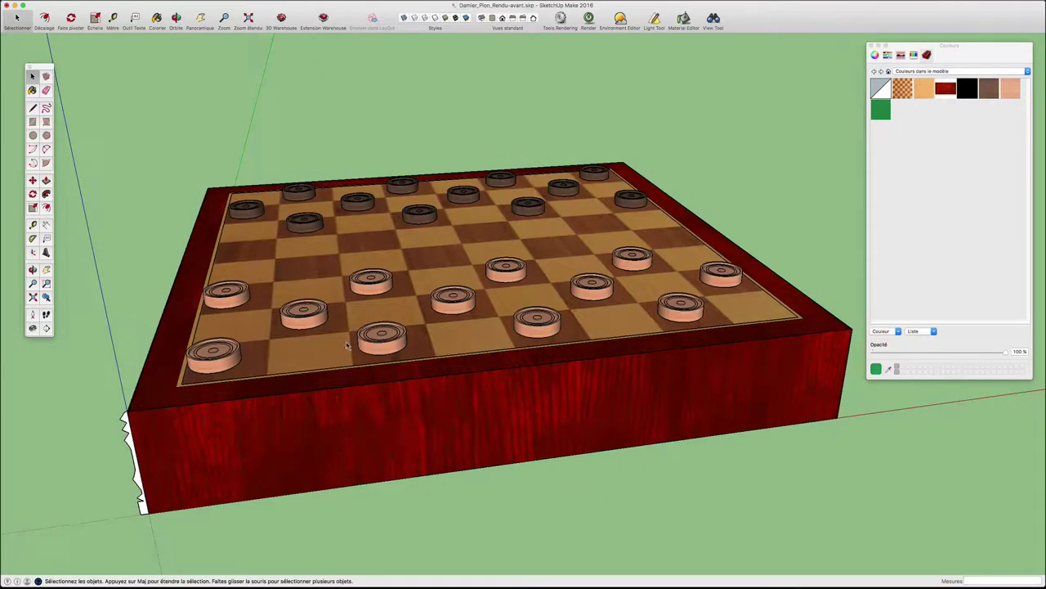
middle_drag(346, 345, 319, 309)
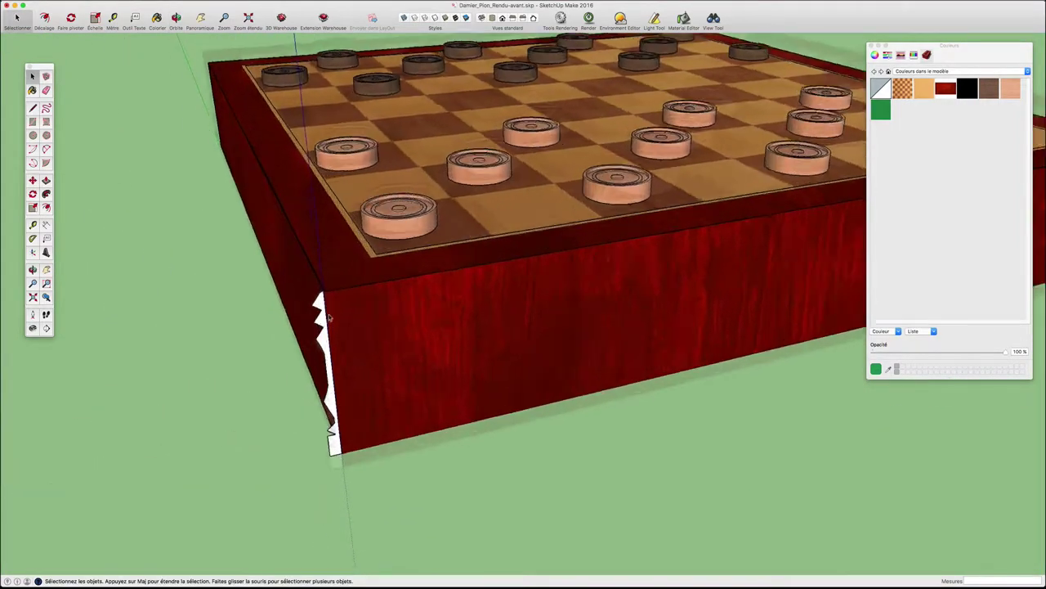
scroll(404, 331, up, 5)
middle_drag(392, 301, 407, 328)
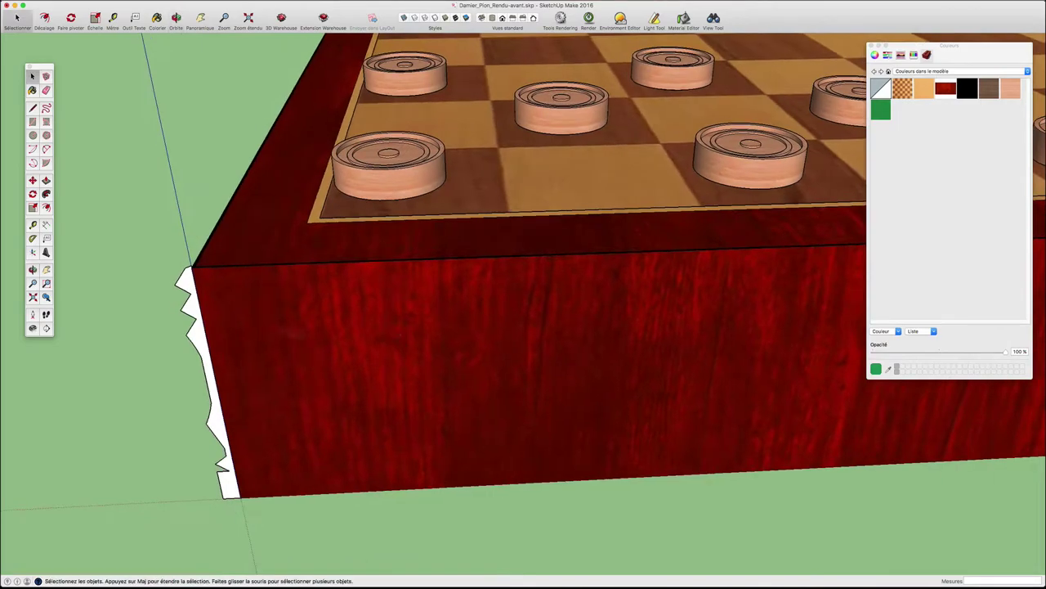
scroll(221, 286, down, 3)
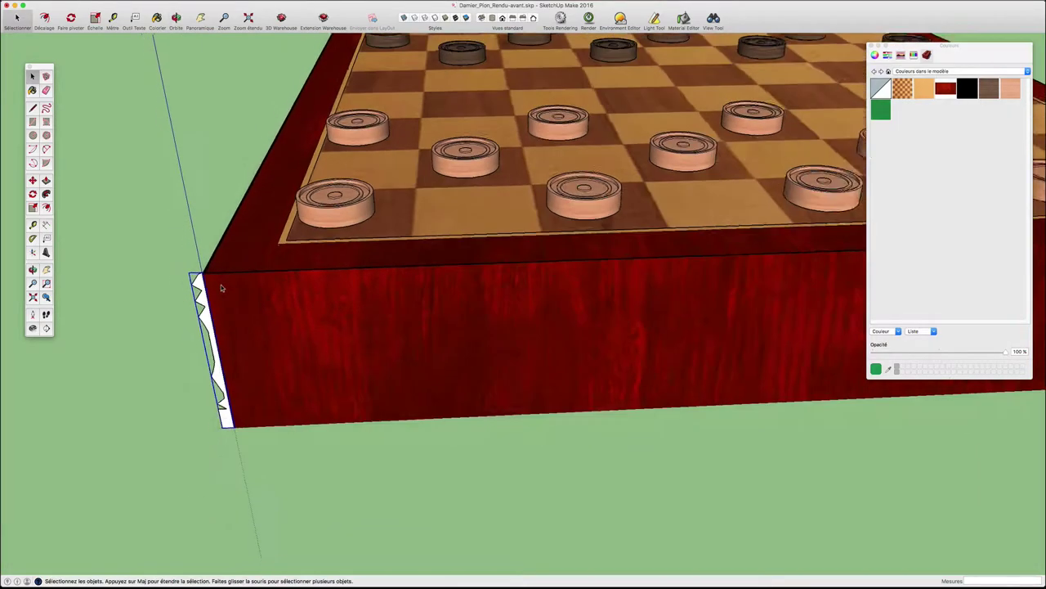
scroll(221, 286, down, 2)
mouse_move(221, 287)
shift+middle_down()
mouse_move(665, 270)
mouse_move(663, 245)
shift+middle_up()
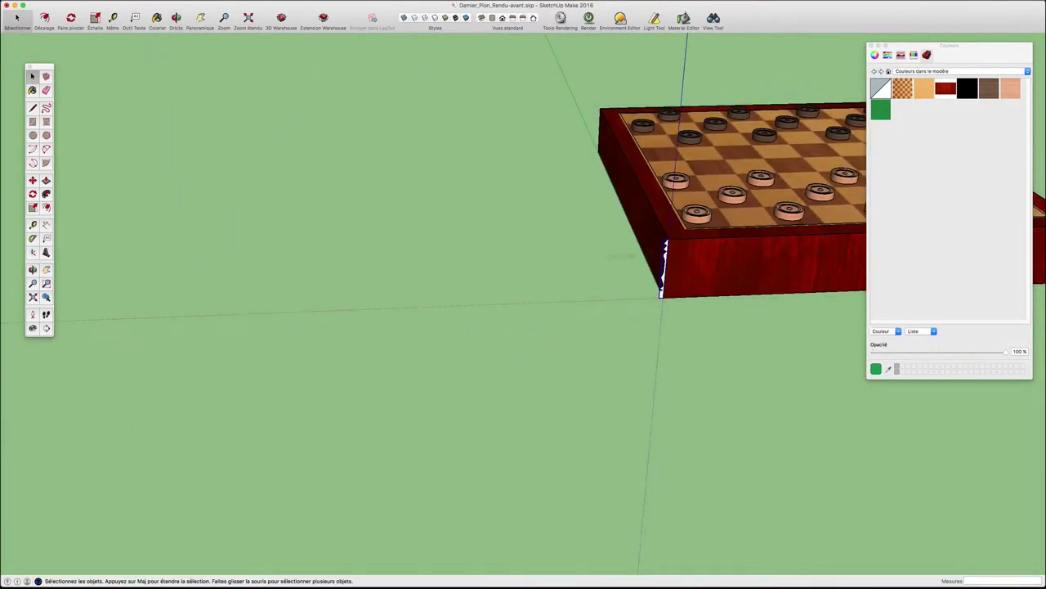
- Draw a rectangle on the ground and pull it up into a box
key(r)
click(346, 226)
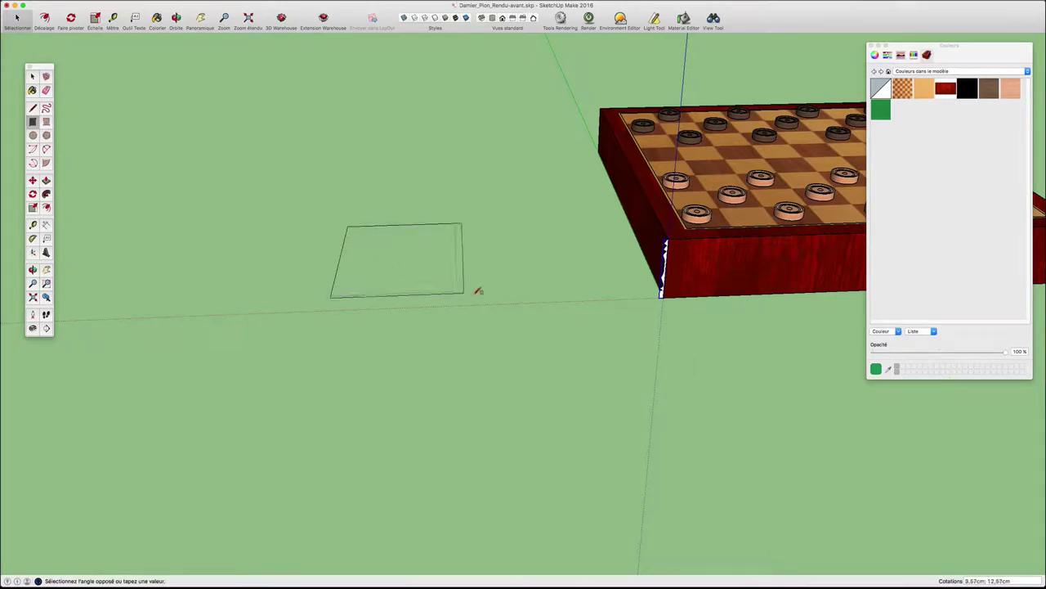
click(477, 296)
key(p)
drag(417, 282, 373, 234)
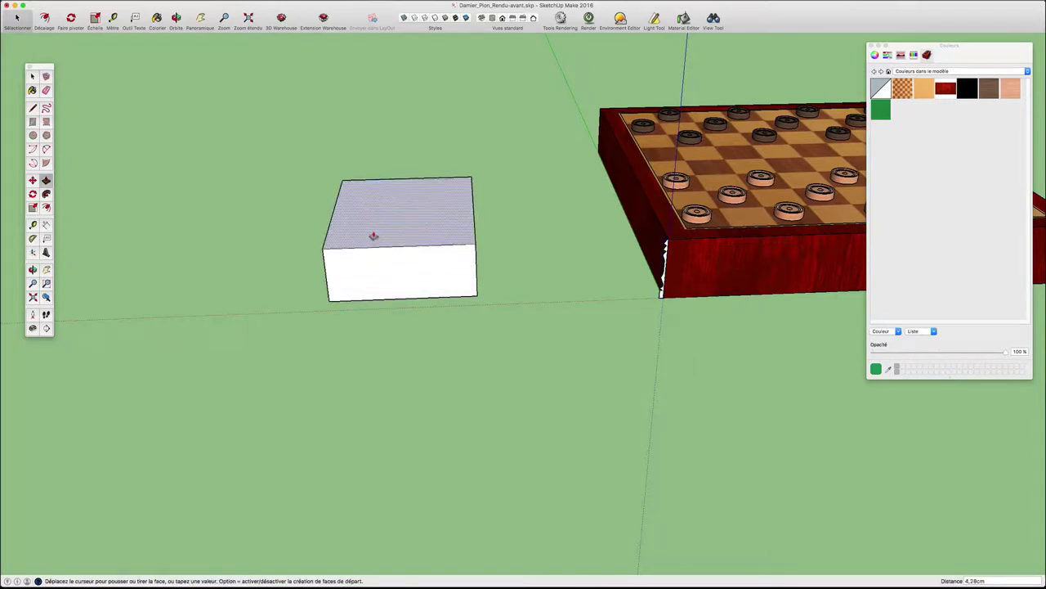
key(space)
scroll(323, 260, up, 3)
scroll(322, 260, up, 3)
- Draw a vertical rectangle on the box's side and round its top corner
key(r)
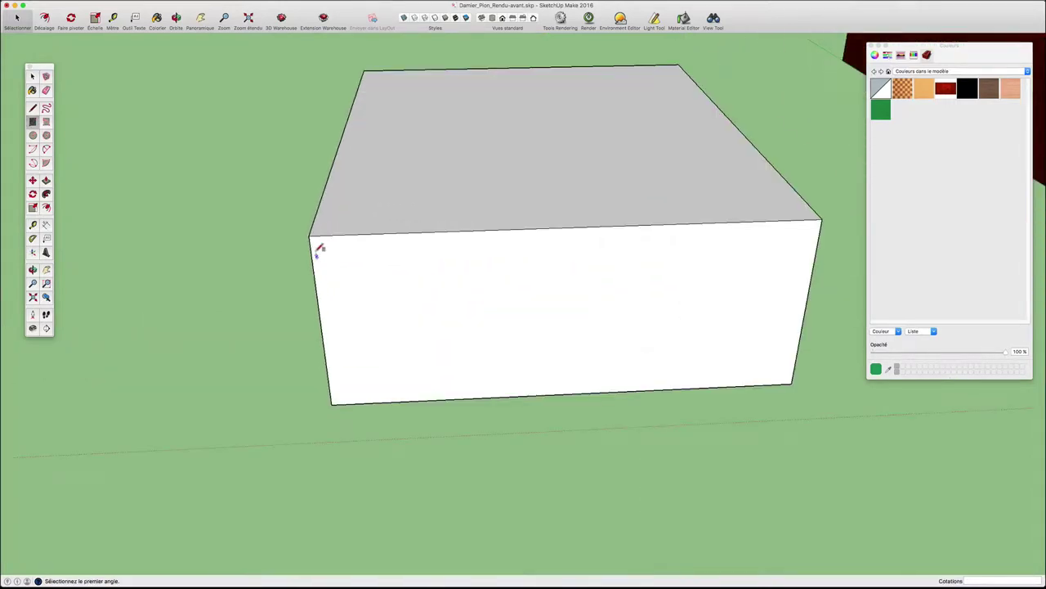
click(310, 236)
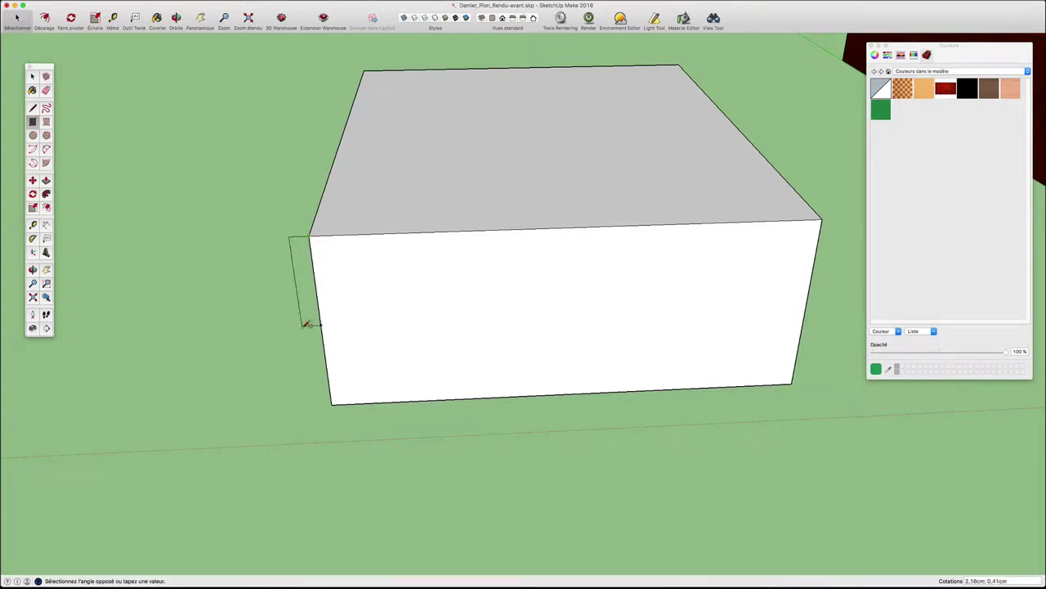
click(303, 327)
mouse_move(303, 327)
middle_down()
mouse_move(330, 268)
mouse_move(303, 226)
middle_up()
scroll(306, 237, up, 5)
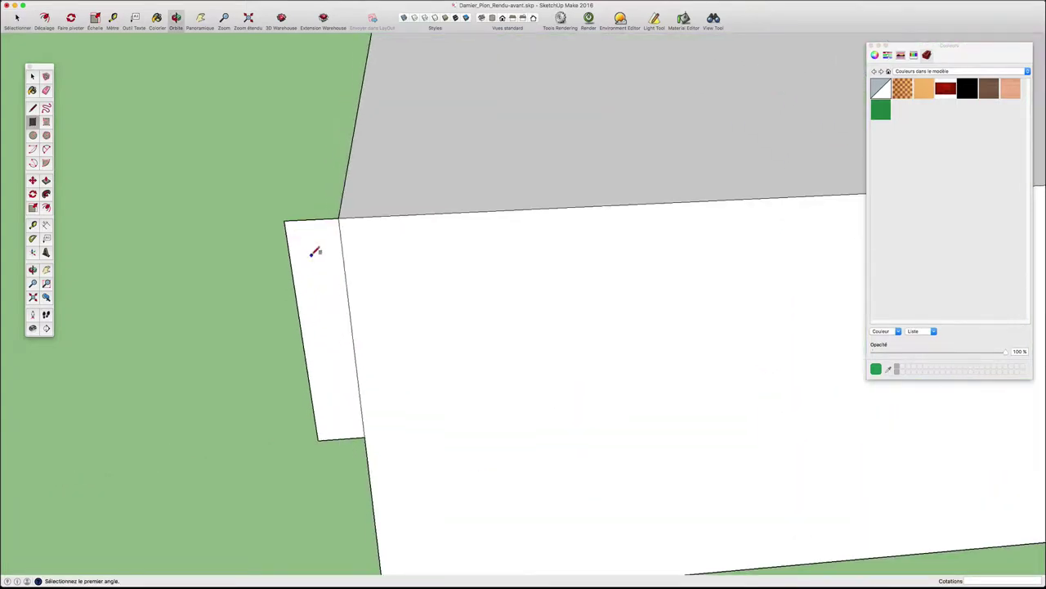
key(a)
click(319, 219)
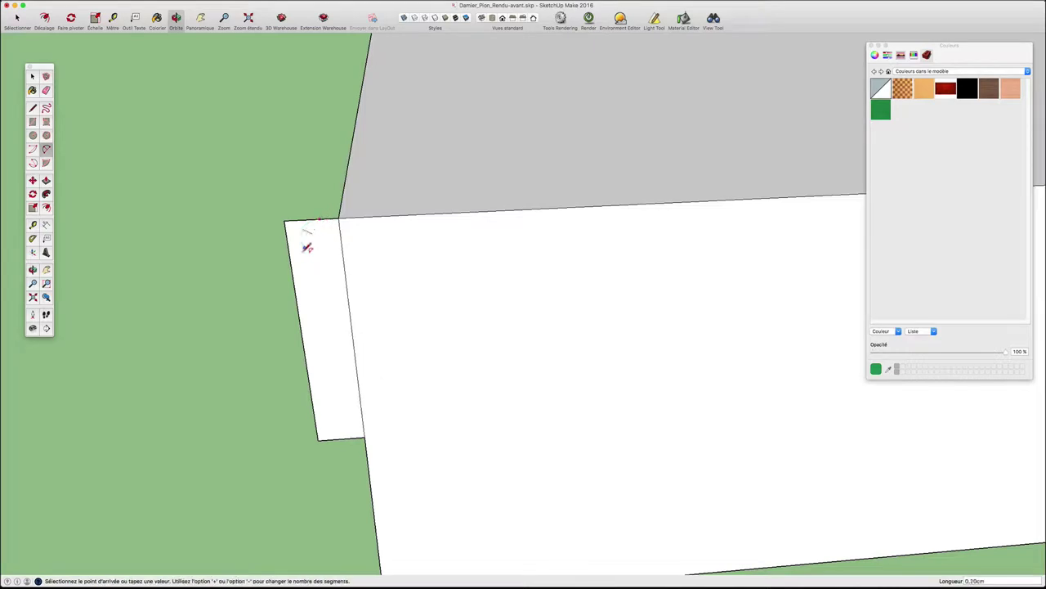
click(296, 251)
scroll(298, 231, up, 2)
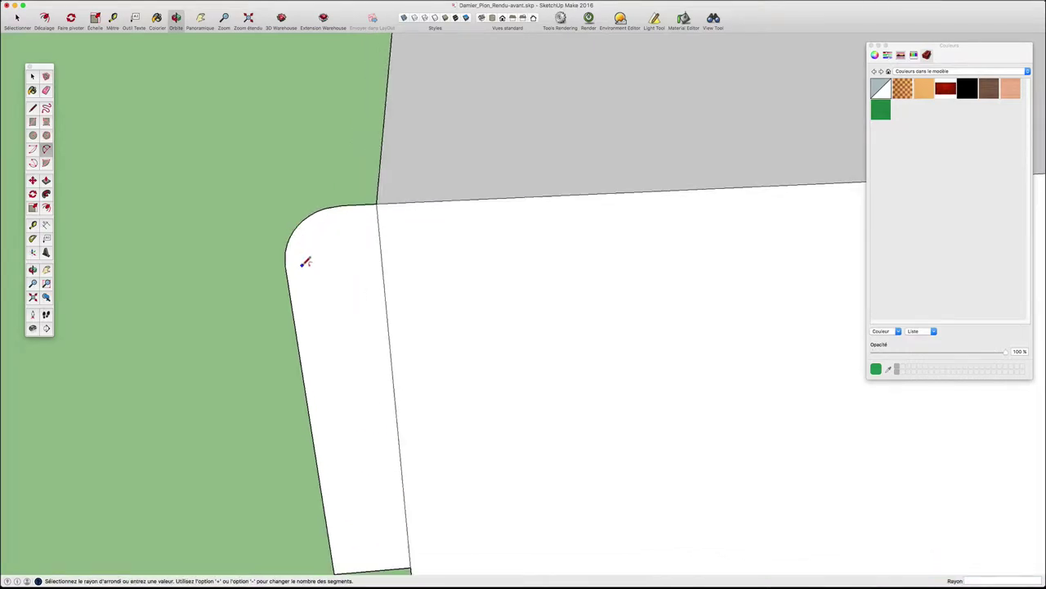
click(304, 264)
- Trace the stepped moulding profile downward with line segments
key(l)
click(291, 283)
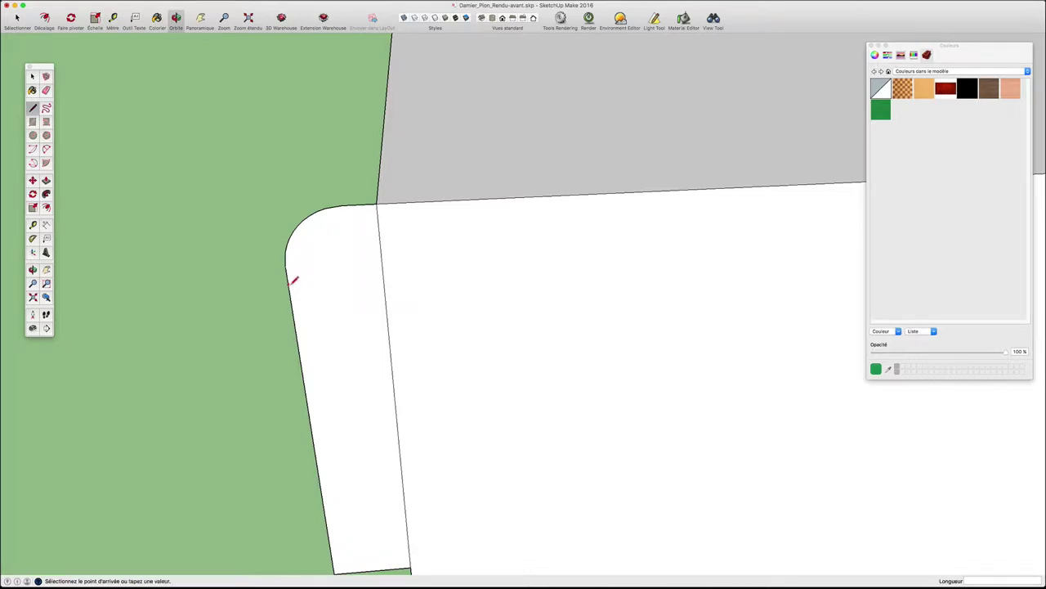
click(319, 283)
click(327, 350)
click(357, 384)
click(350, 446)
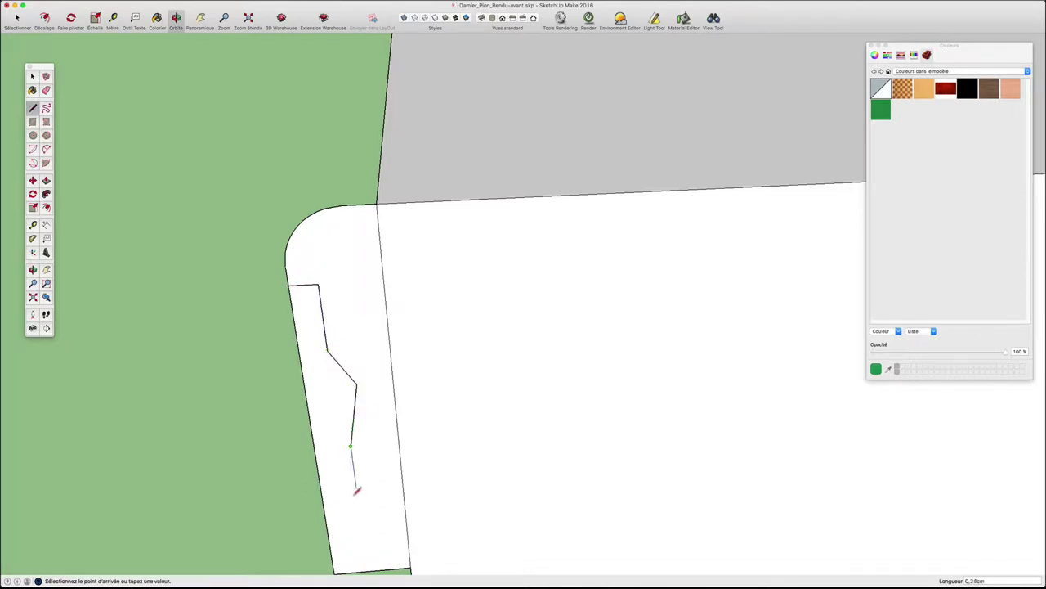
click(346, 505)
click(327, 530)
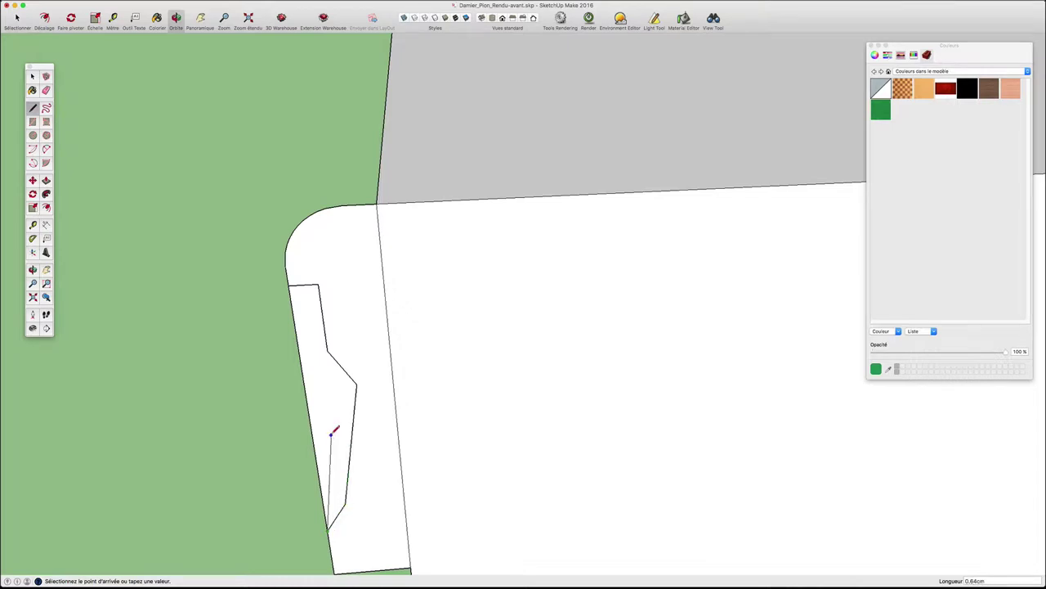
key(space)
scroll(338, 282, down, 2)
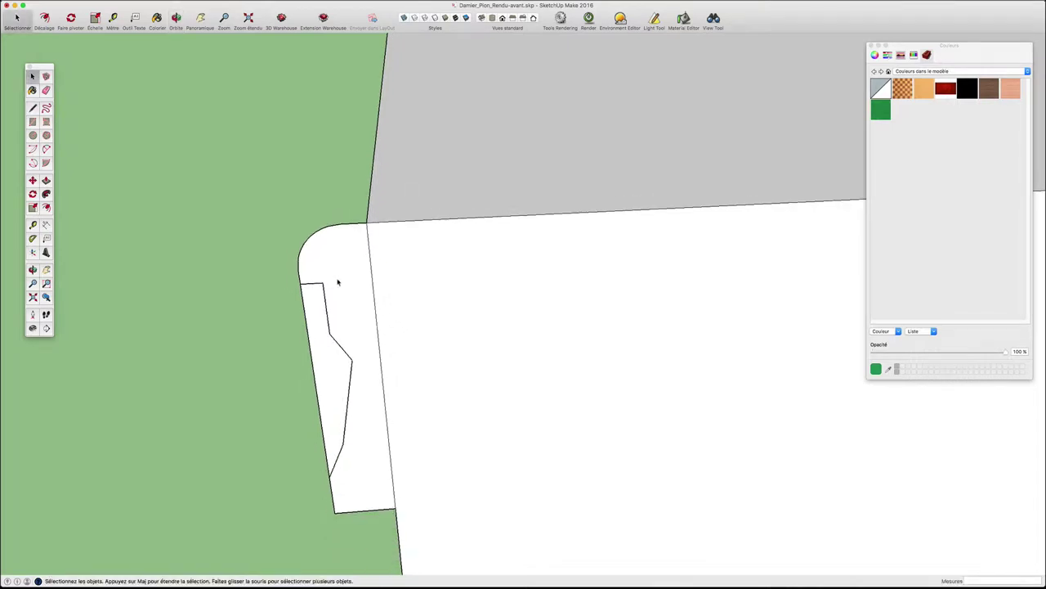
- Erase the profile's long left edge and add a line across the face
key(e)
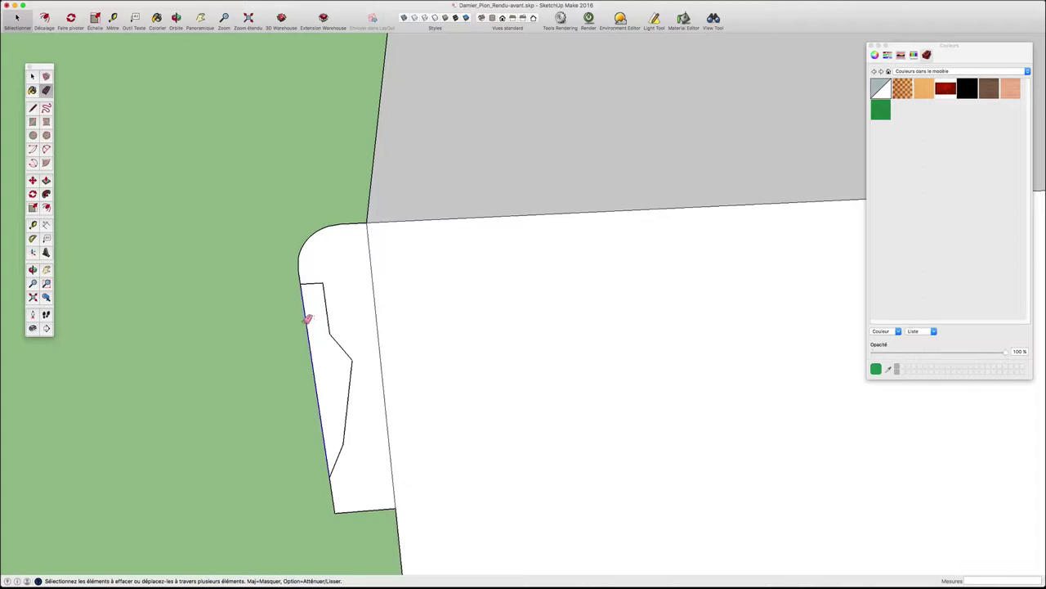
click(307, 319)
scroll(322, 307, down, 2)
key(l)
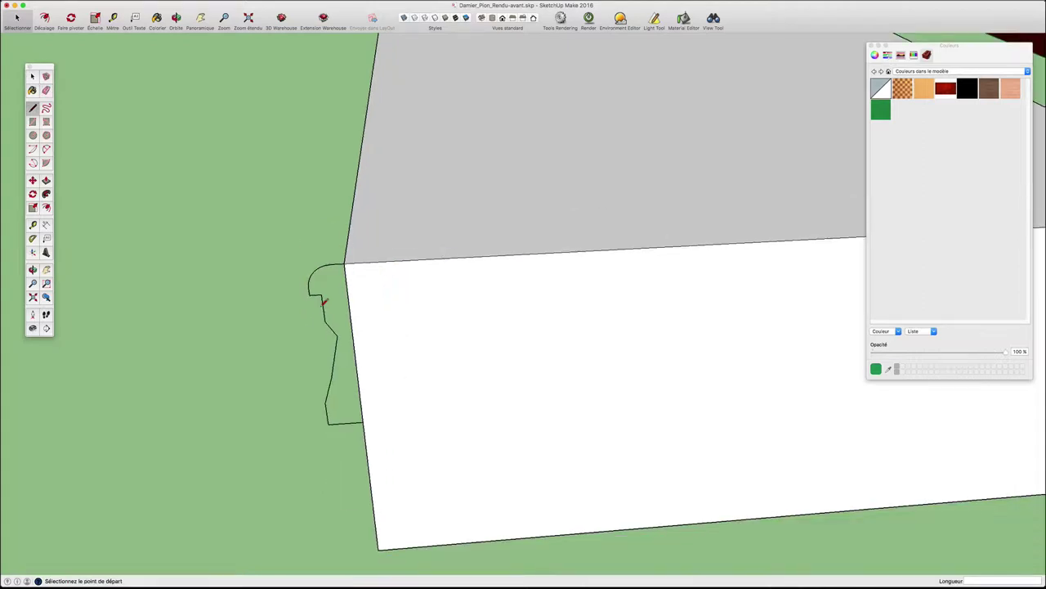
click(345, 263)
click(365, 421)
scroll(343, 299, up, 2)
scroll(329, 322, up, 2)
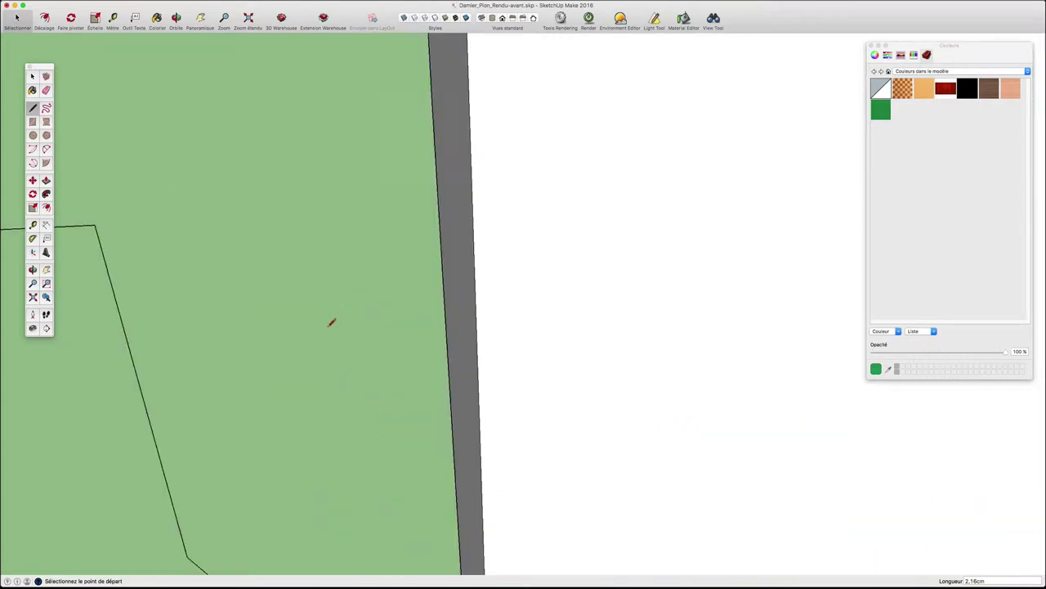
scroll(331, 323, down, 3)
- Erase stray profile edges and close the profile into a filled face
middle_drag(333, 322, 441, 425)
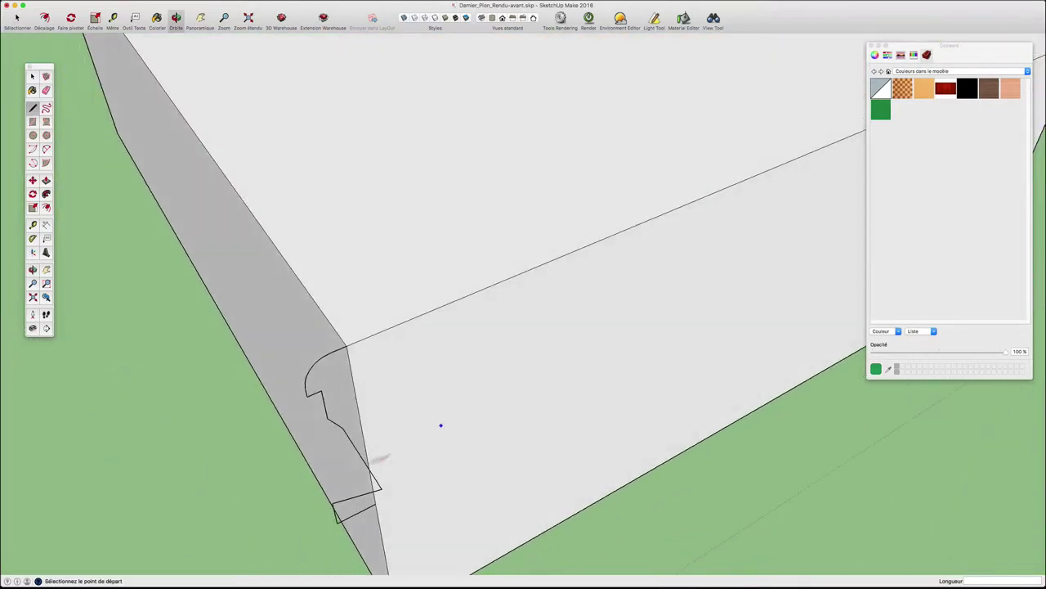
key(e)
mouse_move(347, 430)
mouse_down()
mouse_move(365, 461)
mouse_move(360, 494)
mouse_up()
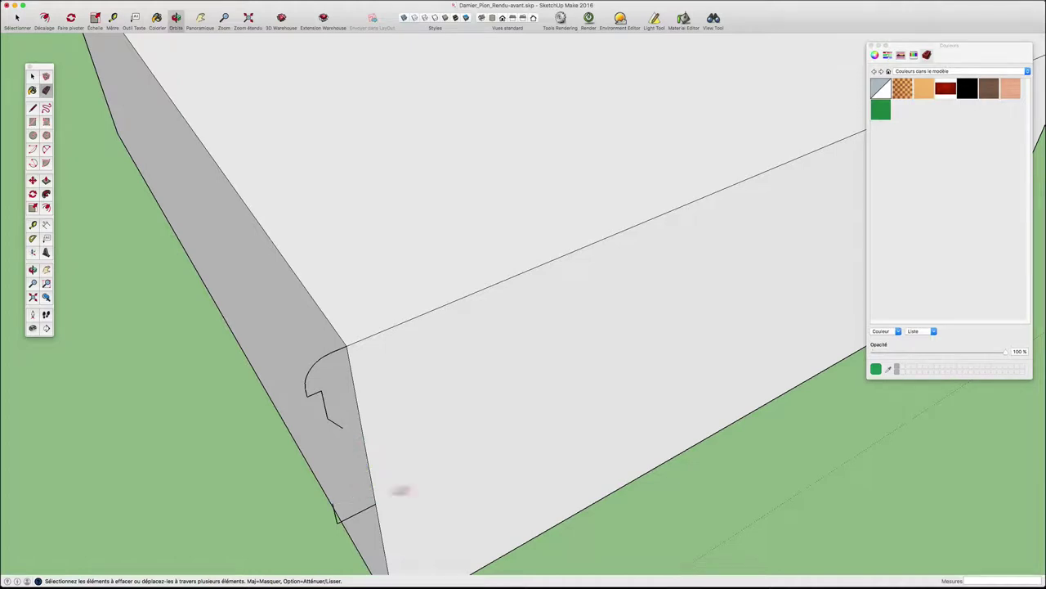
mouse_move(401, 488)
middle_down()
mouse_move(341, 456)
mouse_move(280, 404)
middle_up()
key(l)
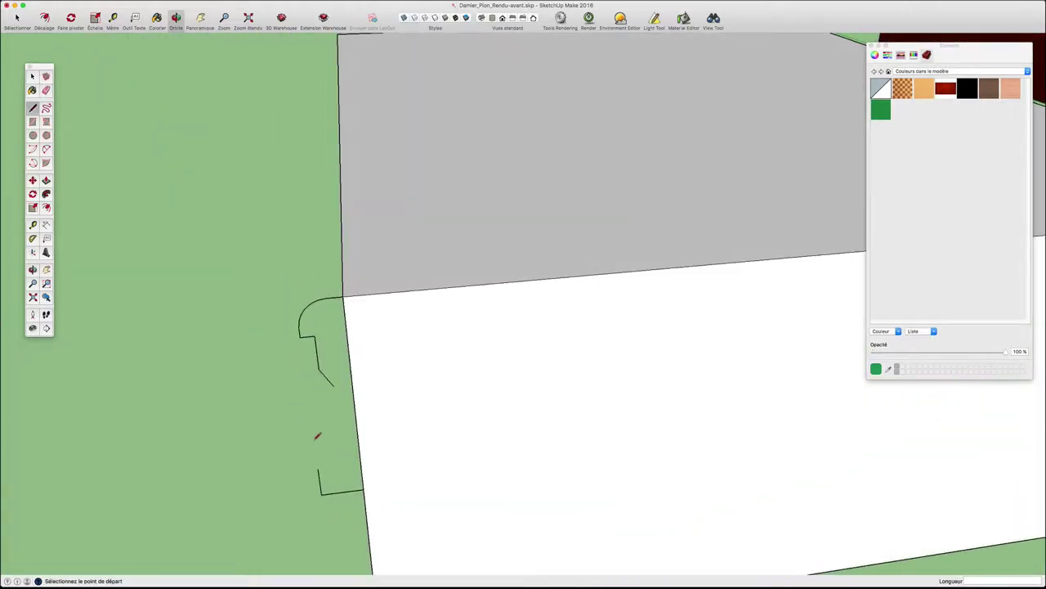
click(320, 468)
click(332, 385)
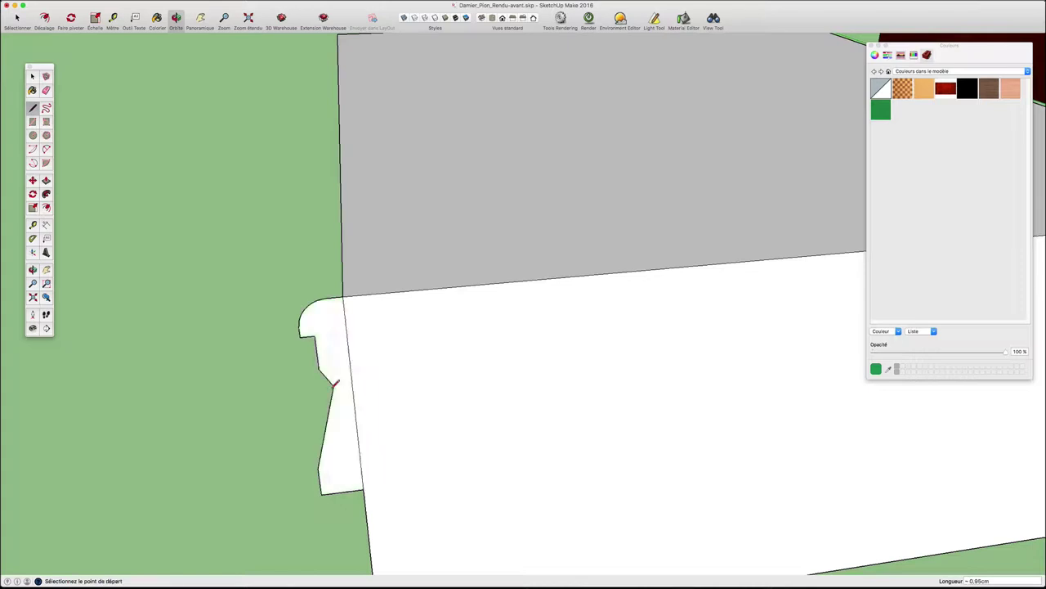
mouse_move(333, 385)
middle_down()
mouse_move(323, 353)
mouse_move(362, 341)
mouse_move(358, 316)
middle_up()
key(space)
- Follow Me the profile along the box's top face
click(383, 291)
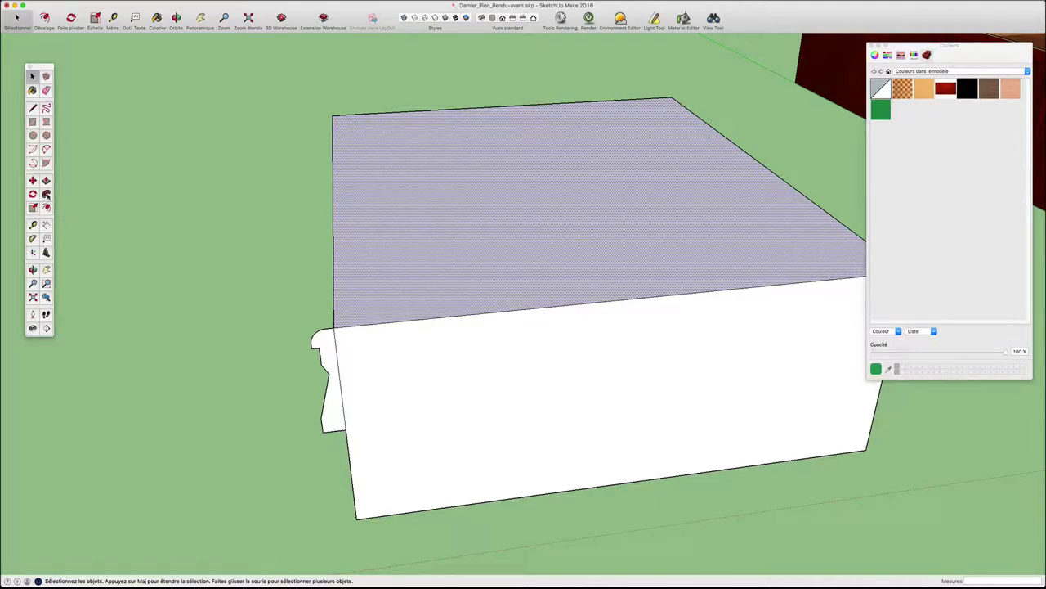
click(45, 195)
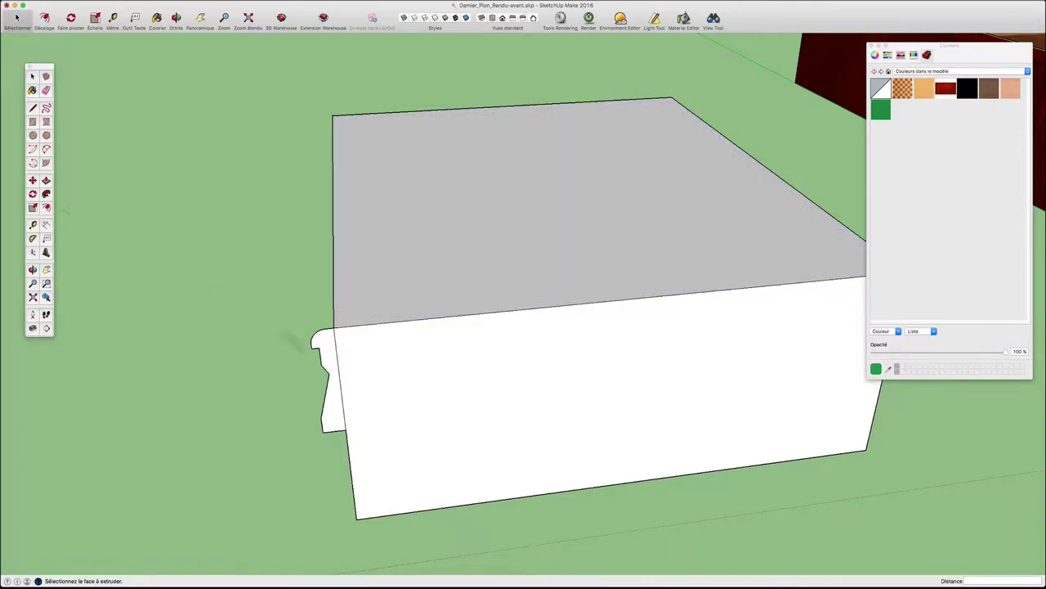
click(330, 353)
- Orbit to a frontal view of the moulded block and pan back to the checkerboard
key(o)
mouse_move(392, 378)
mouse_down()
mouse_move(500, 243)
mouse_move(320, 332)
mouse_up()
key(p)
scroll(323, 340, down, 3)
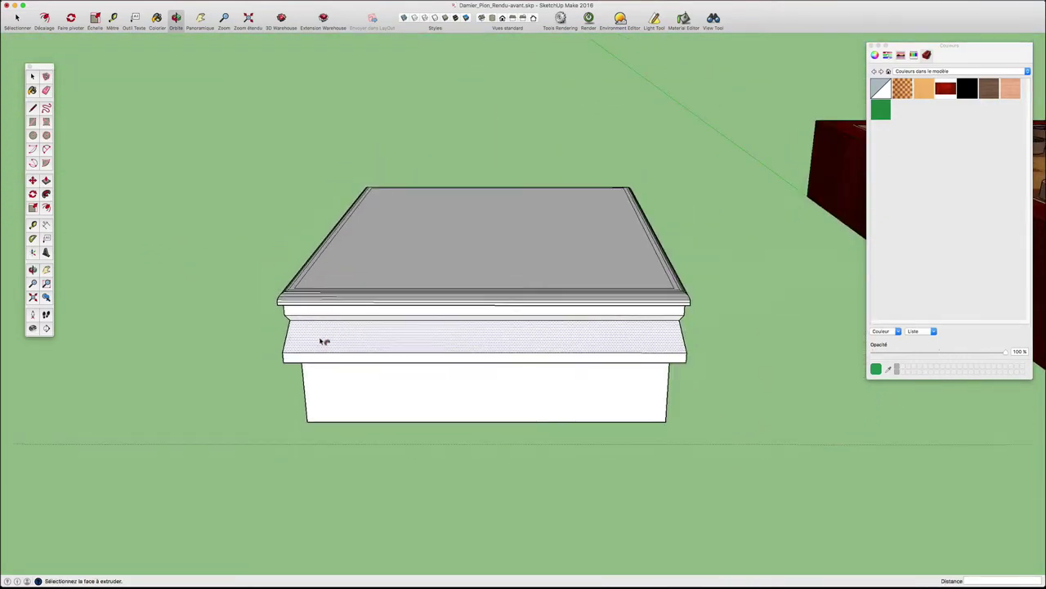
shift+middle_drag(871, 384, 633, 368)
scroll(361, 325, up, 3)
- Explode the zigzag profile group on the board's side
scroll(359, 325, up, 2)
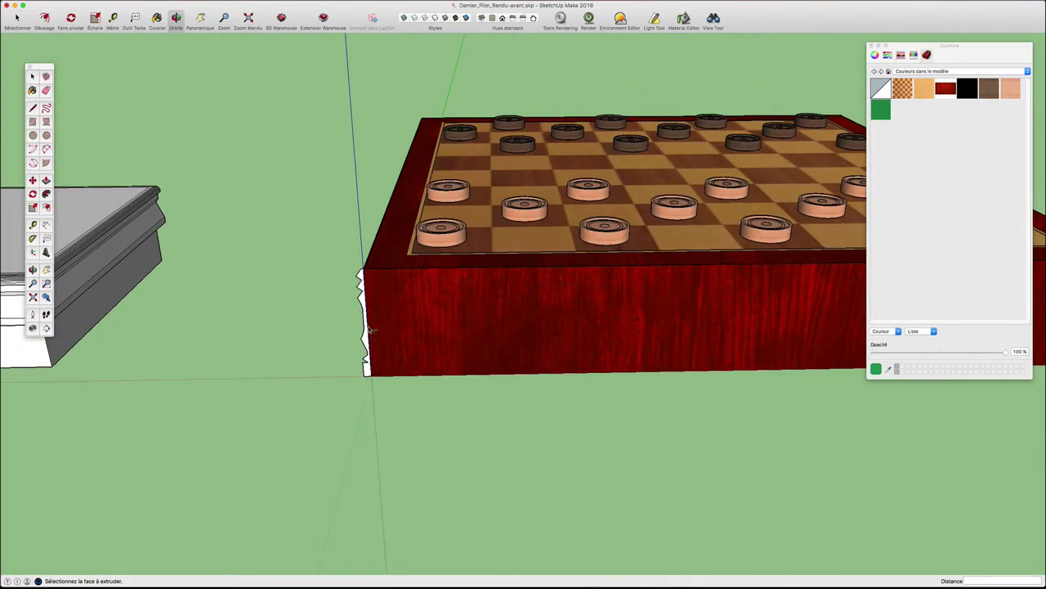
scroll(360, 326, up, 3)
key(space)
click(357, 267)
right_click(355, 267)
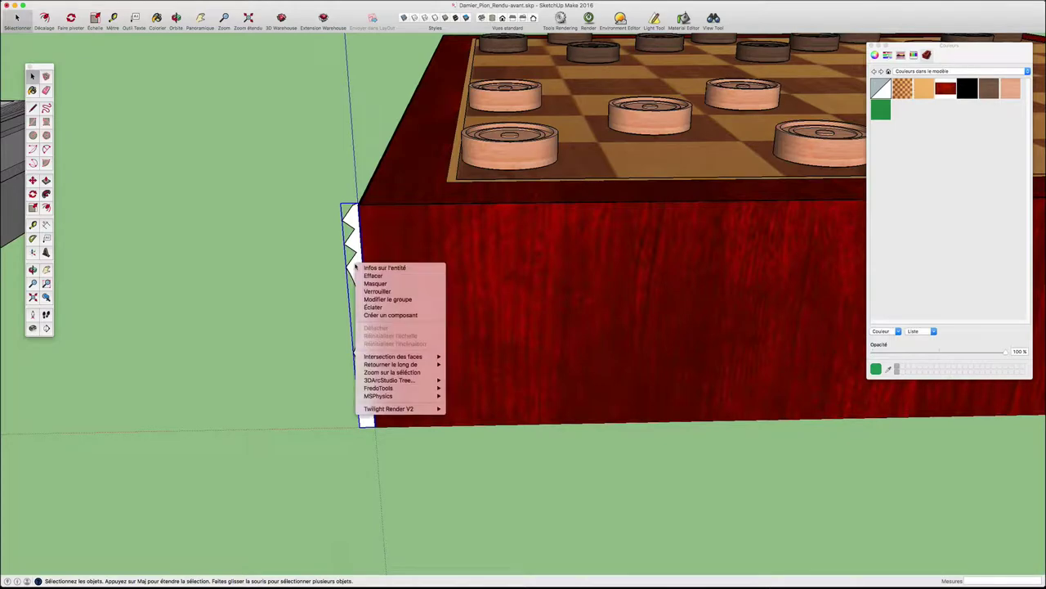
click(372, 308)
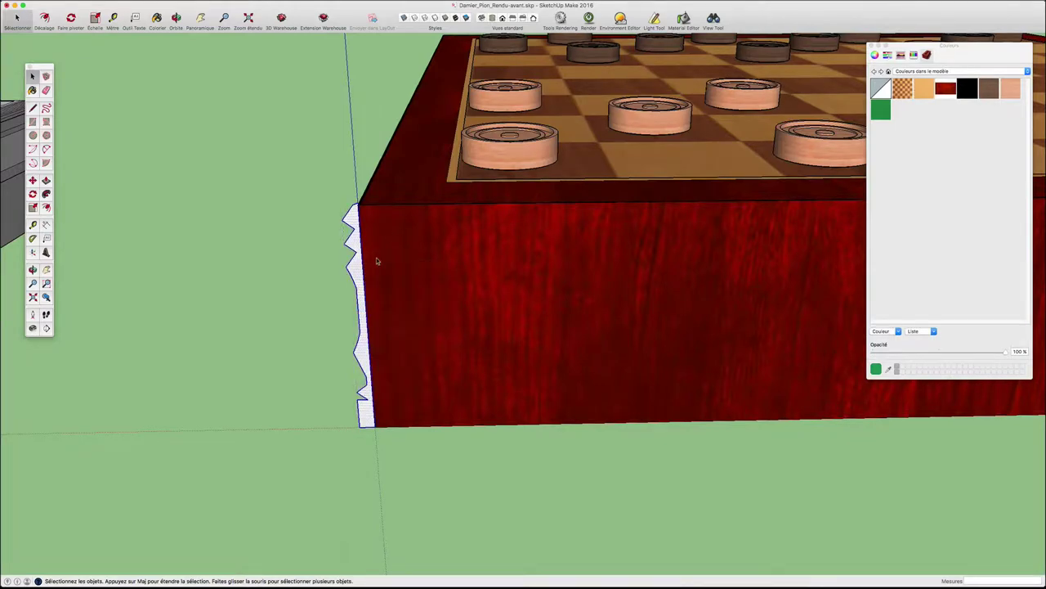
- Explode the board's box component and inspect the new stepped white moulding
click(396, 198)
right_click(401, 170)
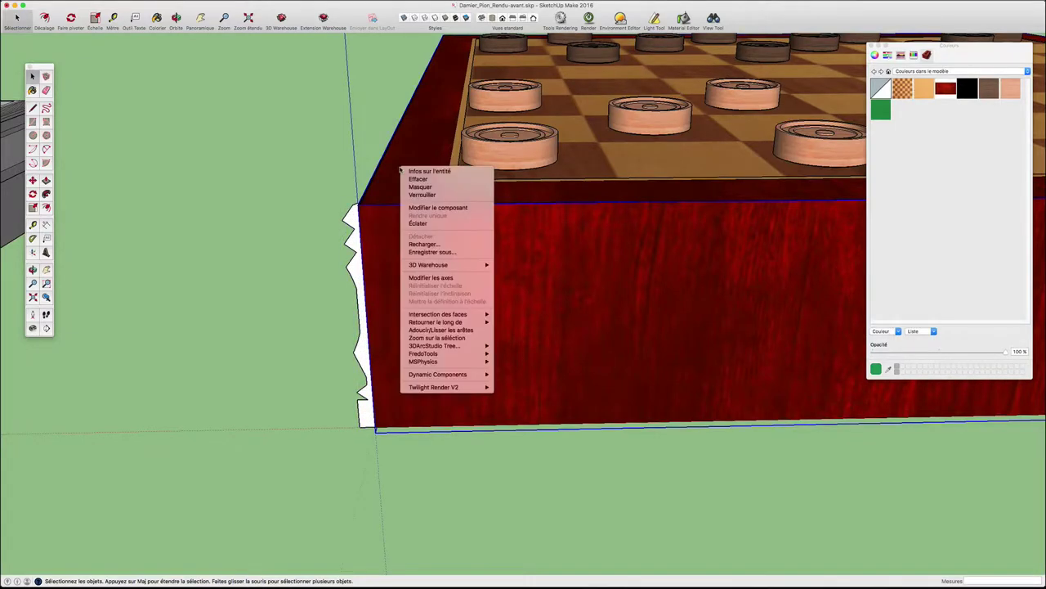
click(418, 223)
middle_drag(318, 140, 339, 182)
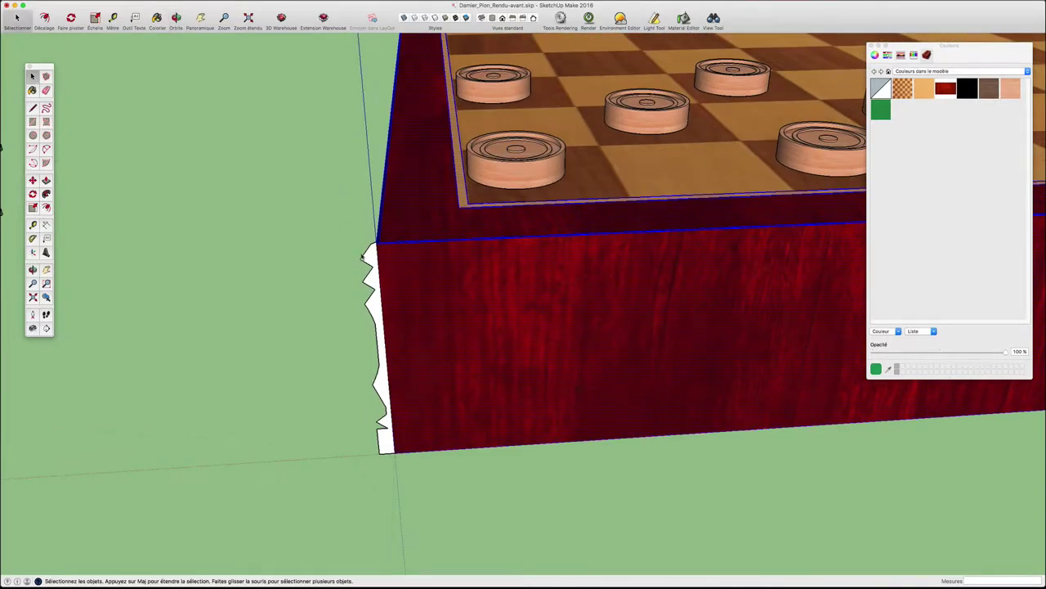
key(Escape)
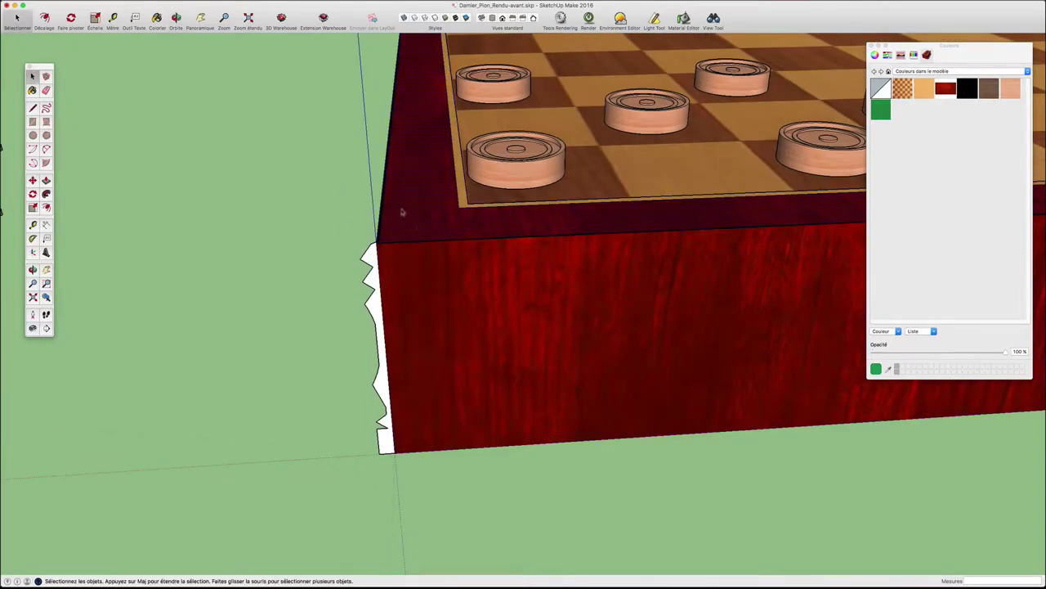
click(47, 194)
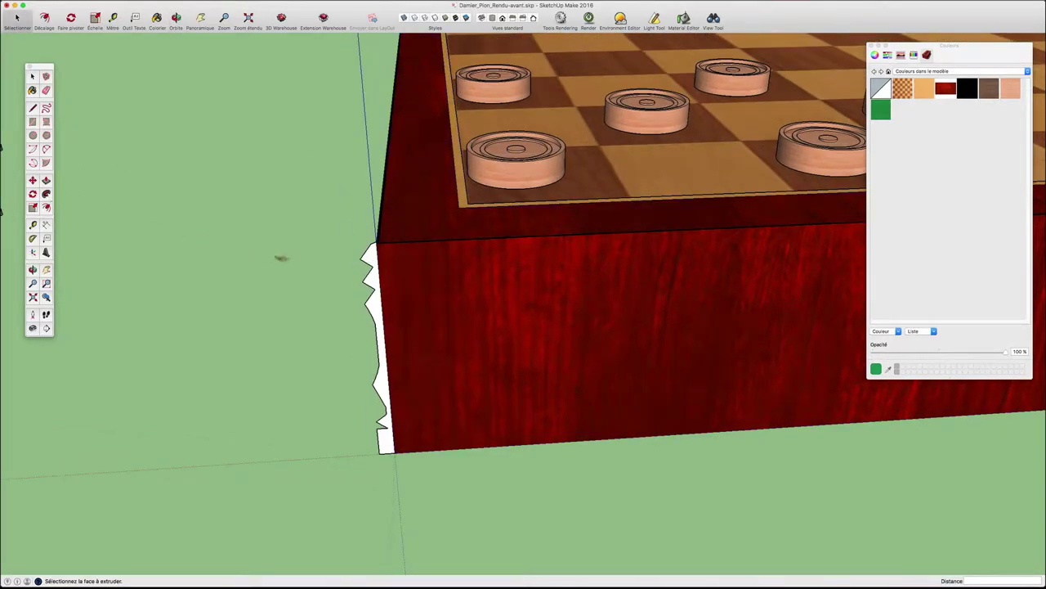
mouse_move(390, 267)
middle_down()
mouse_move(610, 243)
mouse_move(515, 259)
mouse_move(292, 269)
mouse_move(400, 280)
middle_up()
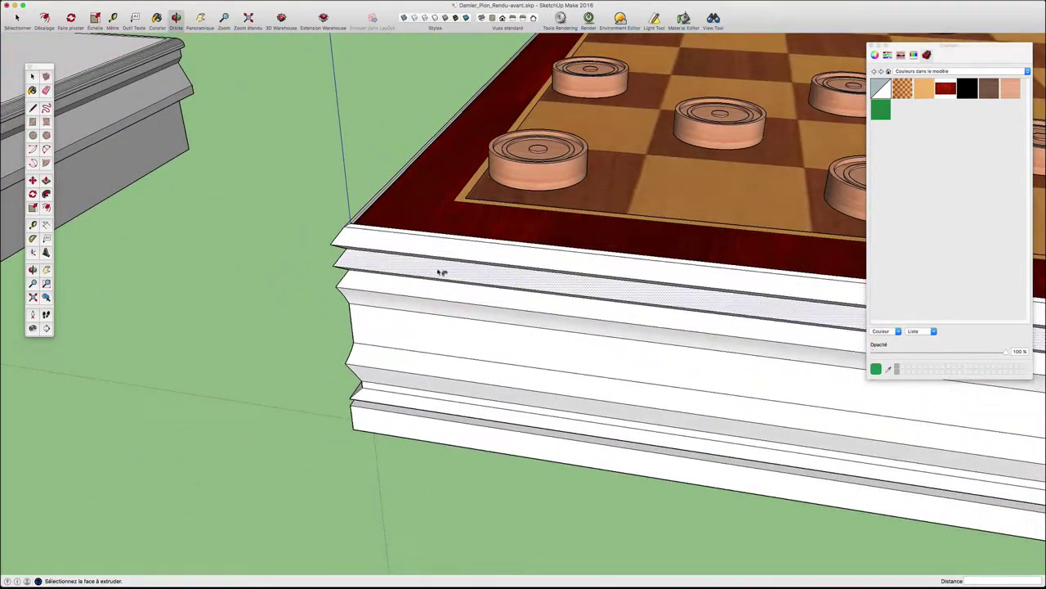
- Paint the white frame faces red wood and zoom out to check the board
click(946, 88)
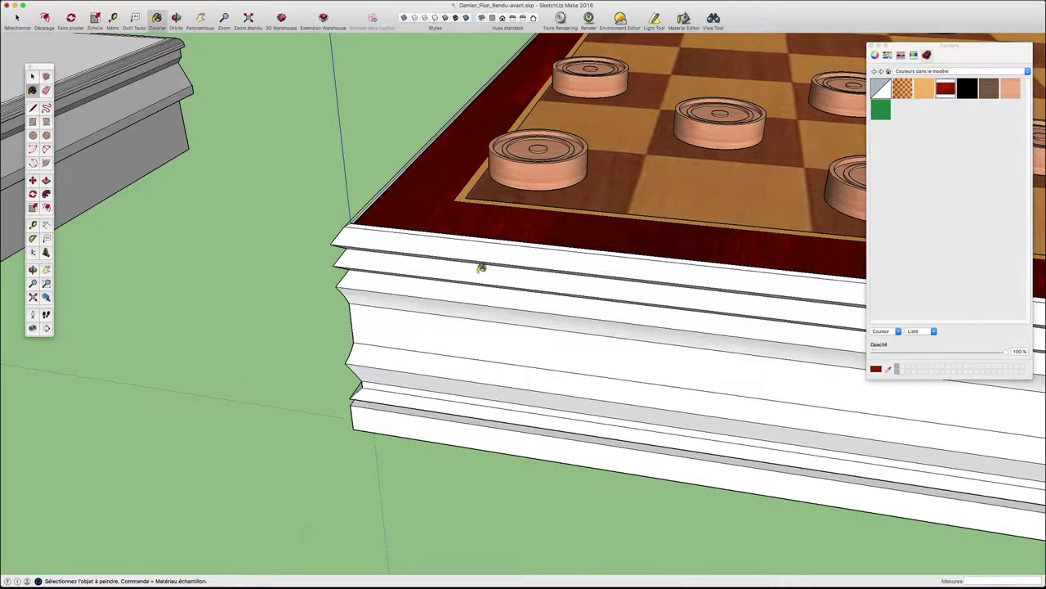
shift+click(372, 237)
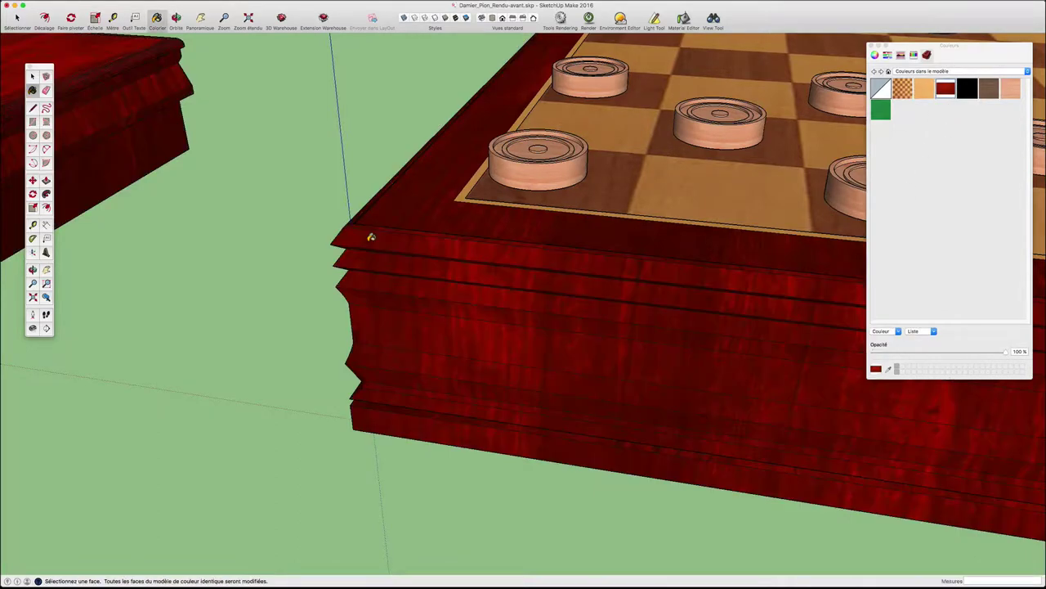
mouse_move(372, 237)
middle_down()
mouse_move(646, 249)
mouse_move(368, 256)
mouse_move(182, 325)
middle_up()
scroll(372, 261, down, 2)
scroll(378, 266, down, 2)
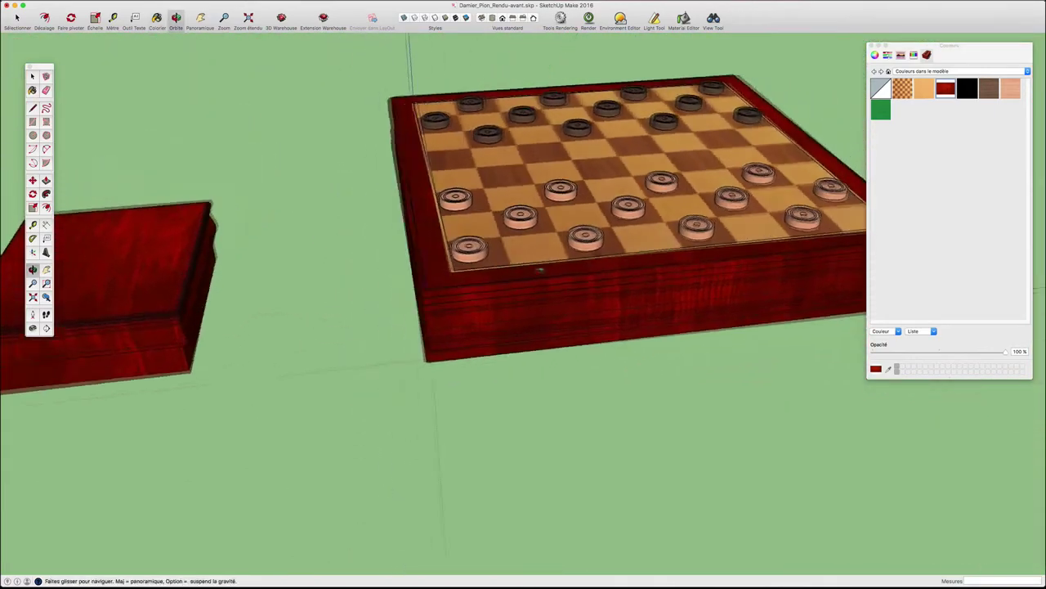
scroll(182, 325, down, 2)
- Box-select and delete the separate lid block, then orbit to frame the checkerboard
key(space)
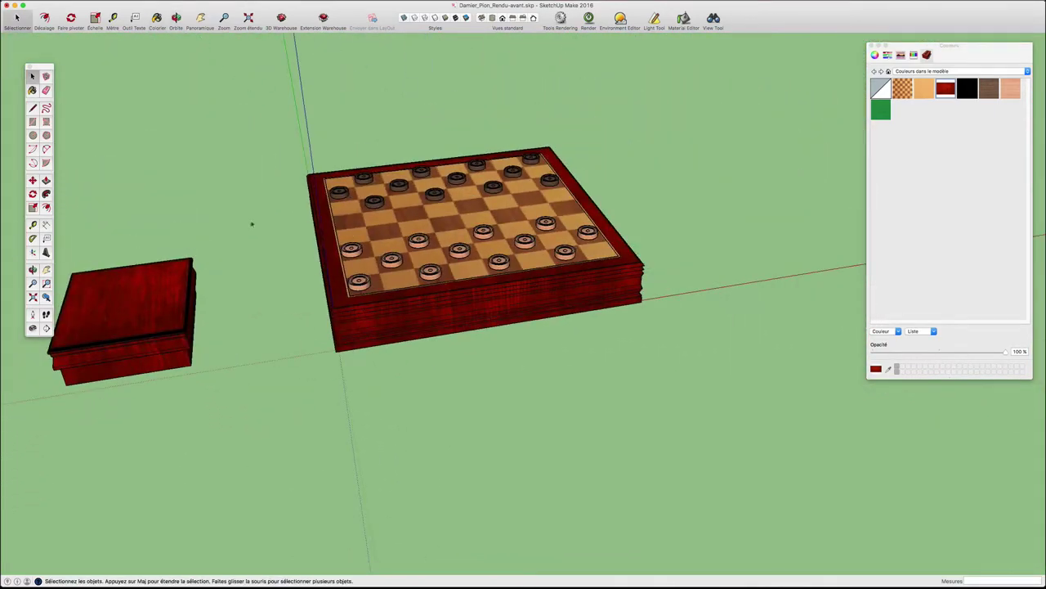
drag(29, 445, 27, 344)
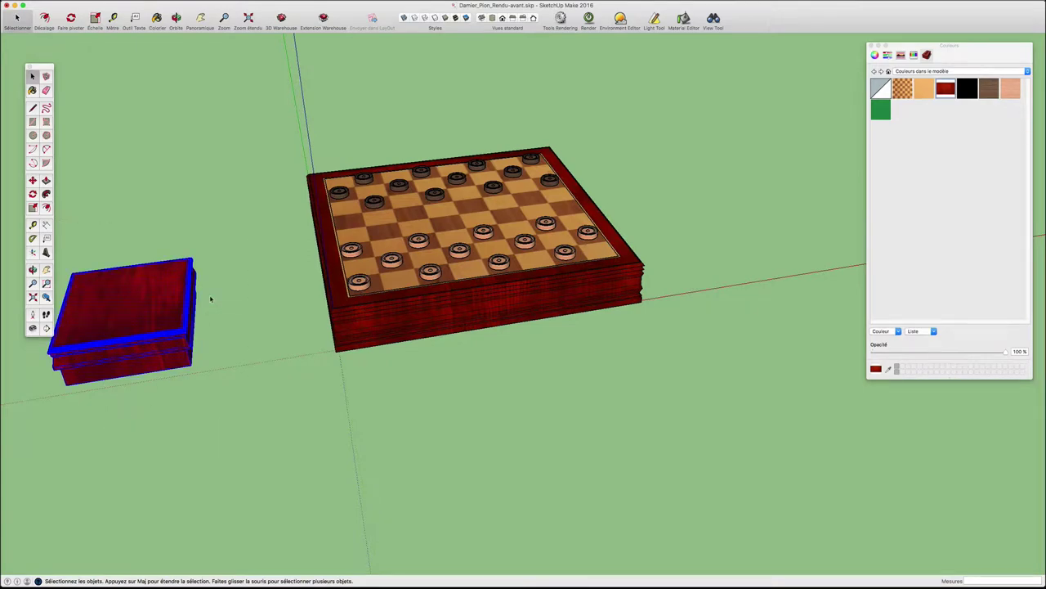
key(Delete)
middle_drag(551, 285, 425, 275)
scroll(494, 255, up, 3)
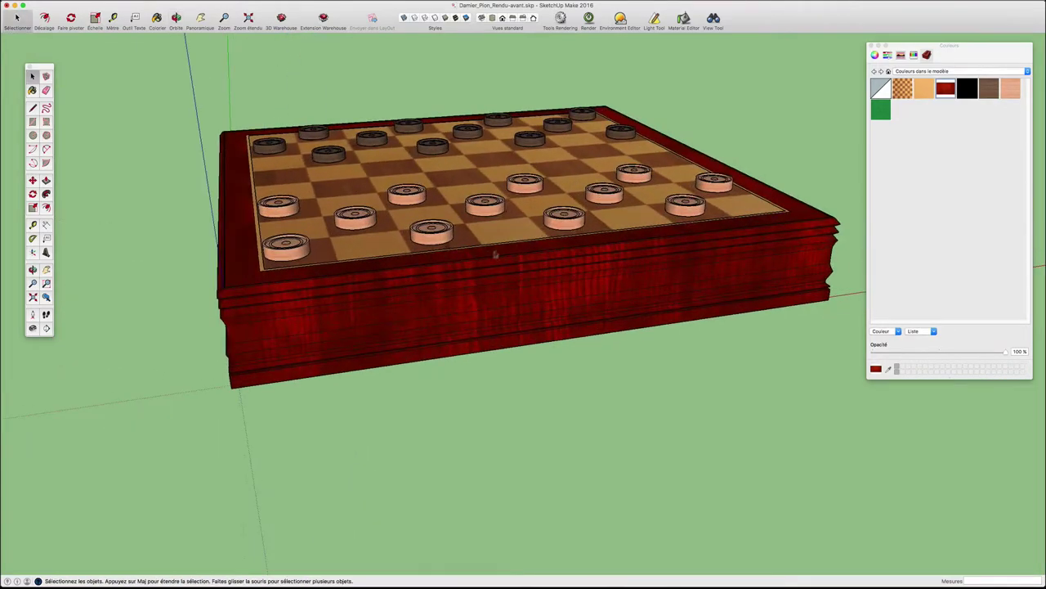
middle_drag(495, 254, 632, 266)
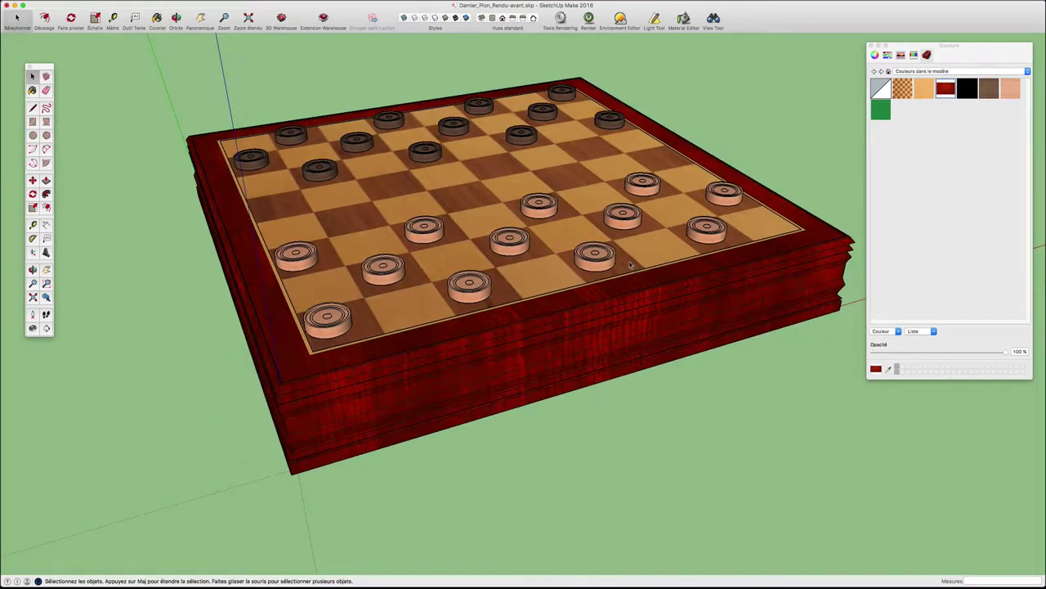
mouse_move(550, 312)
middle_down()
mouse_move(613, 305)
mouse_move(593, 314)
middle_up()
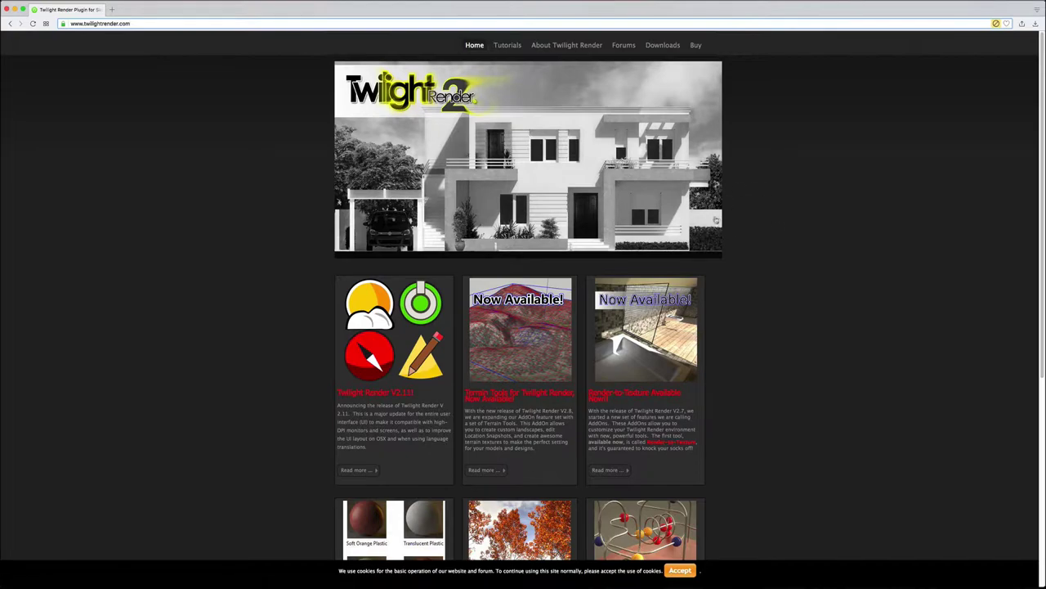
- Scroll through the twilightrender.com home page
scroll(727, 221, down, 3)
scroll(731, 221, down, 3)
scroll(733, 220, up, 5)
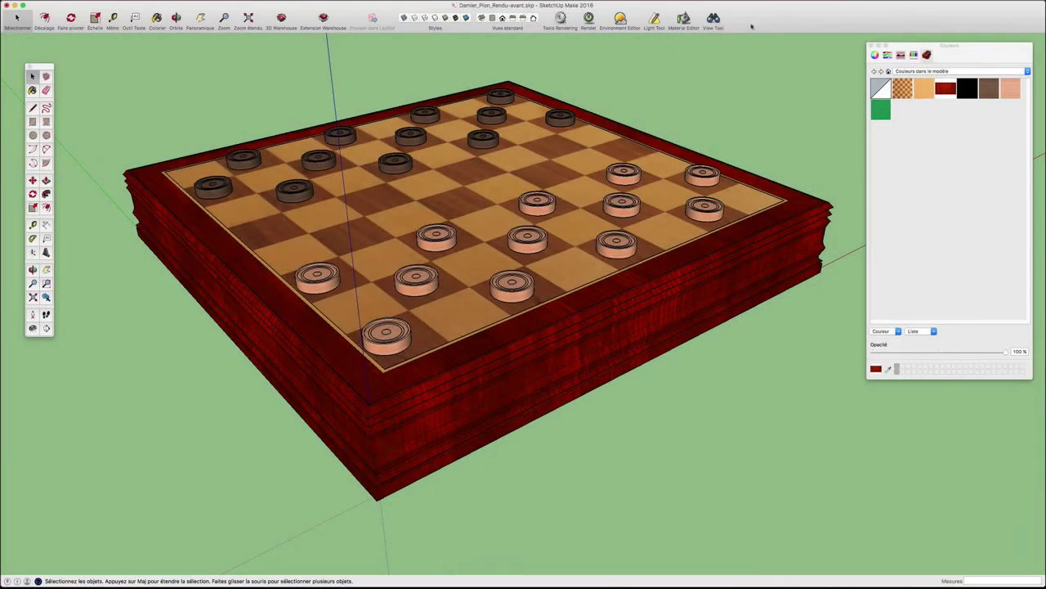
- Close the Couleurs palette and open Twilight Render's material editor on wood_black_brown
click(870, 46)
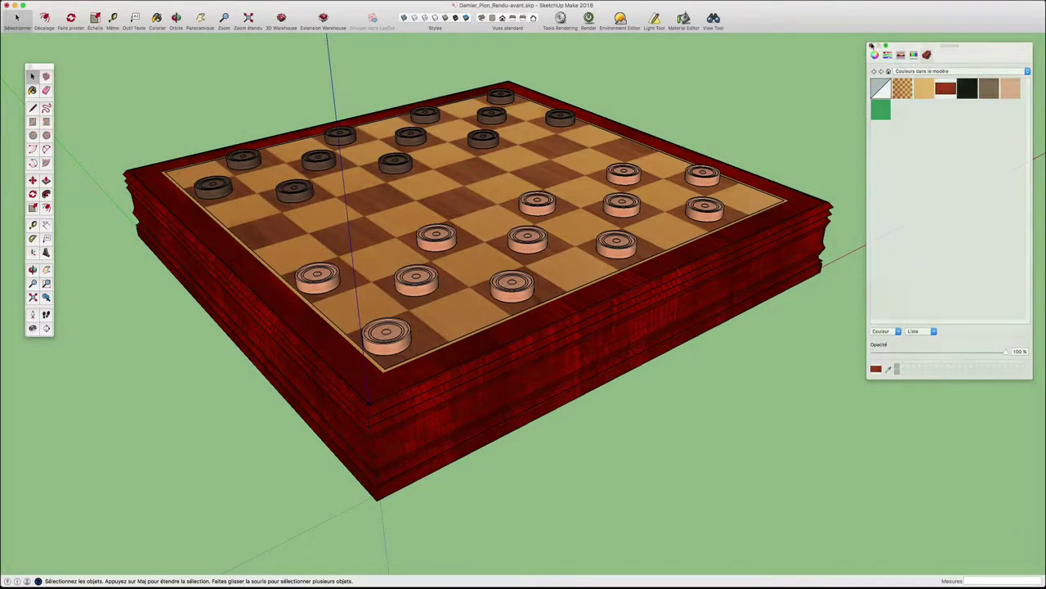
click(688, 21)
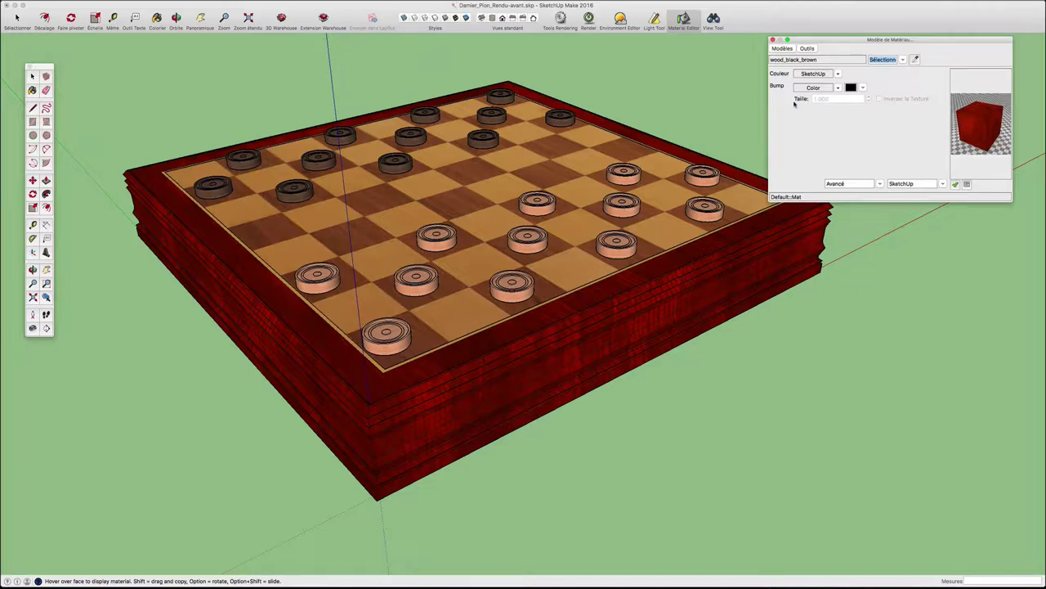
- Give the red frame material wood_black_brown the Bois Satiné preset
click(783, 48)
mouse_move(779, 60)
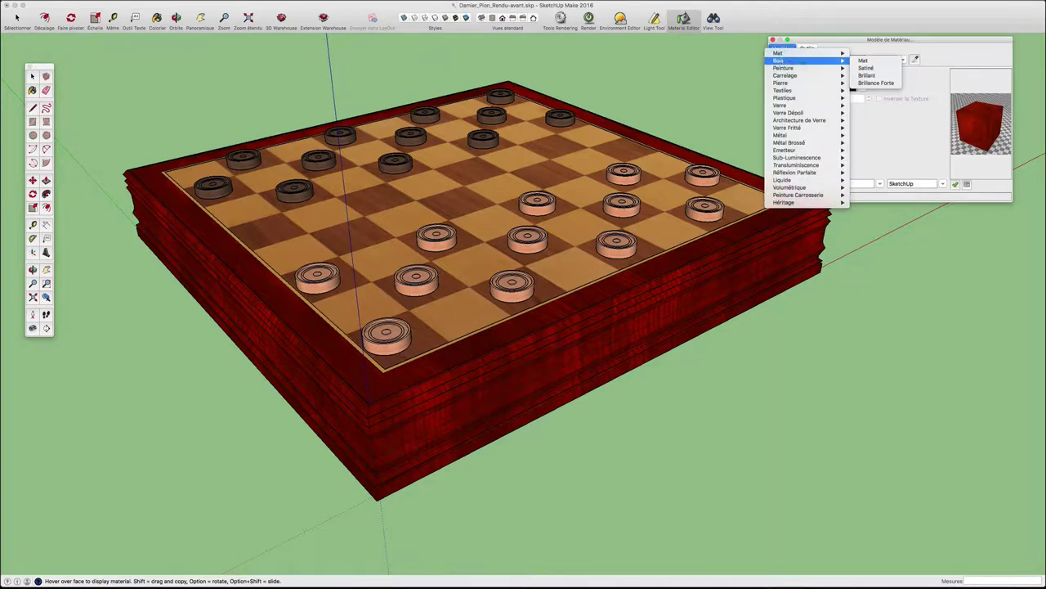
click(873, 68)
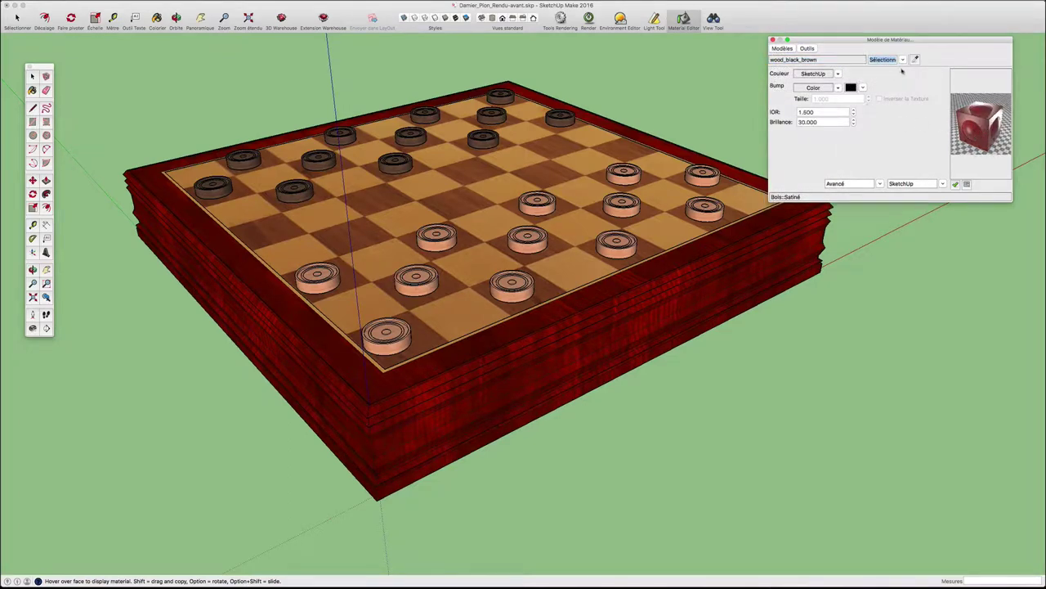
scroll(730, 230, up, 3)
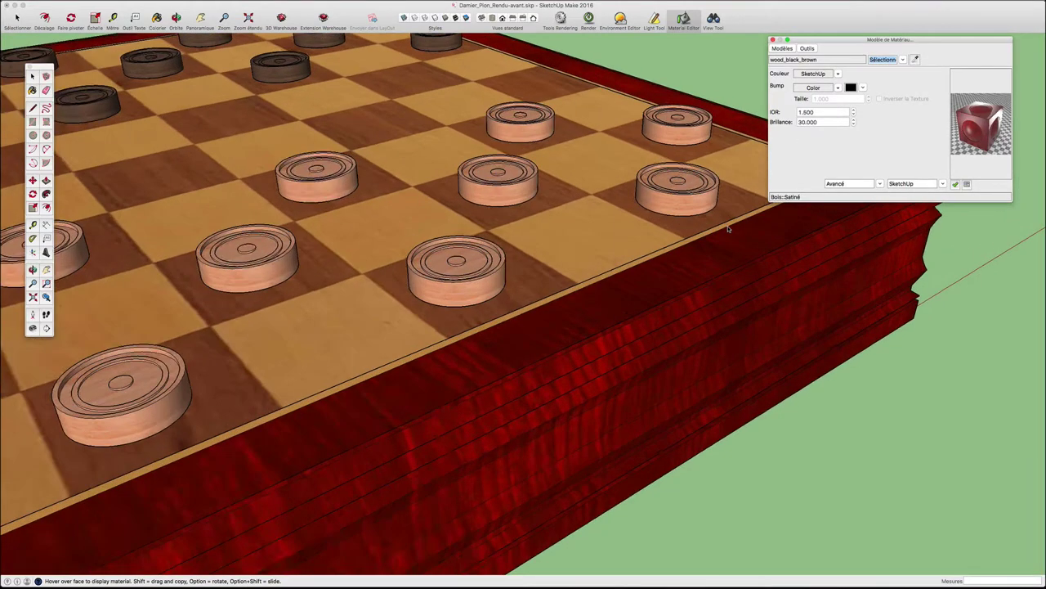
scroll(724, 219, up, 3)
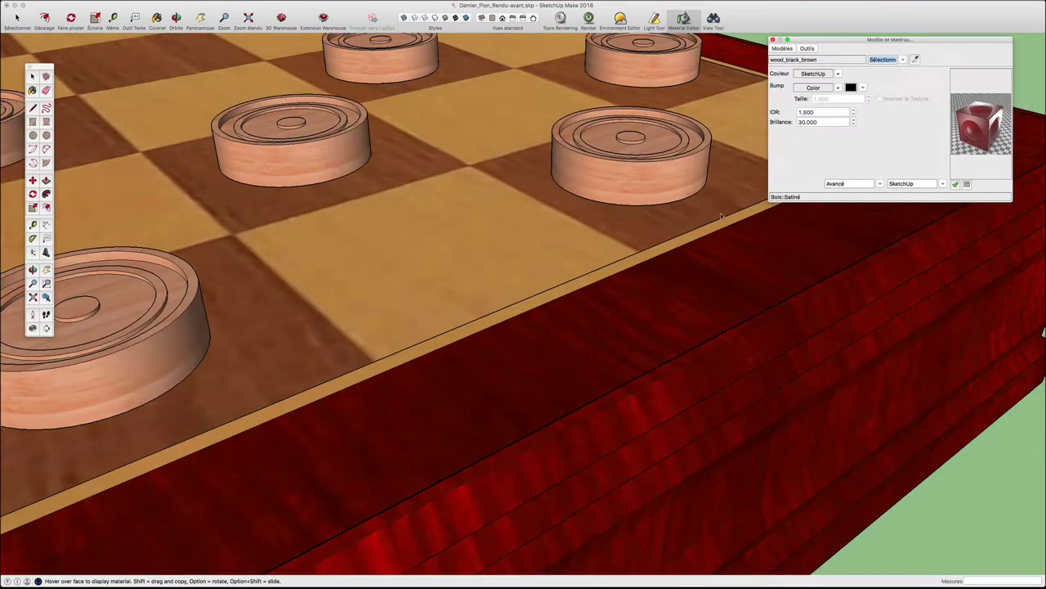
- Apply the Bois Mat preset to Case_Blanche and the next board material
click(785, 50)
mouse_move(806, 61)
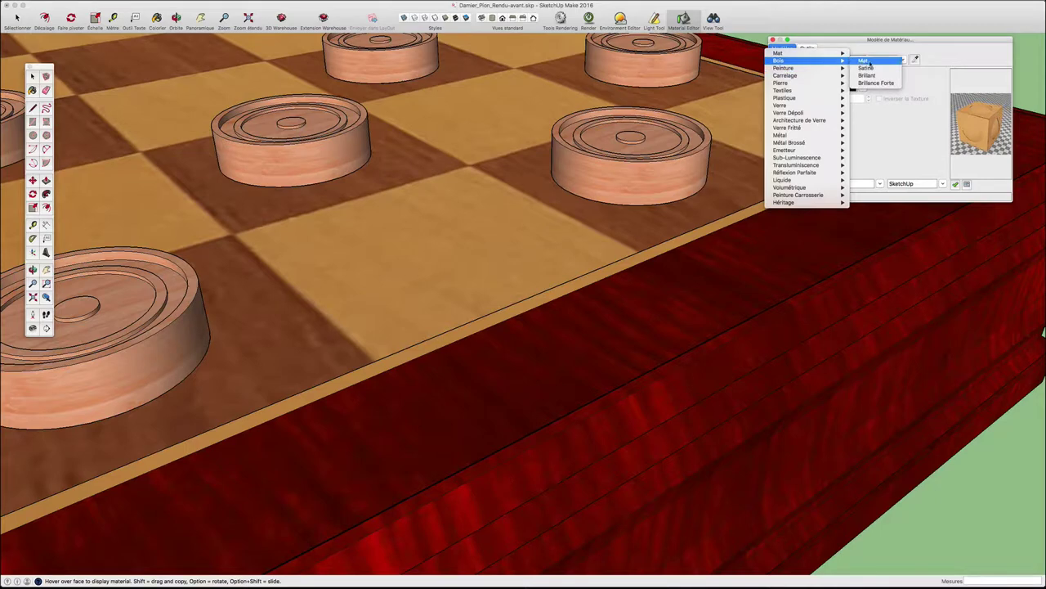
click(867, 61)
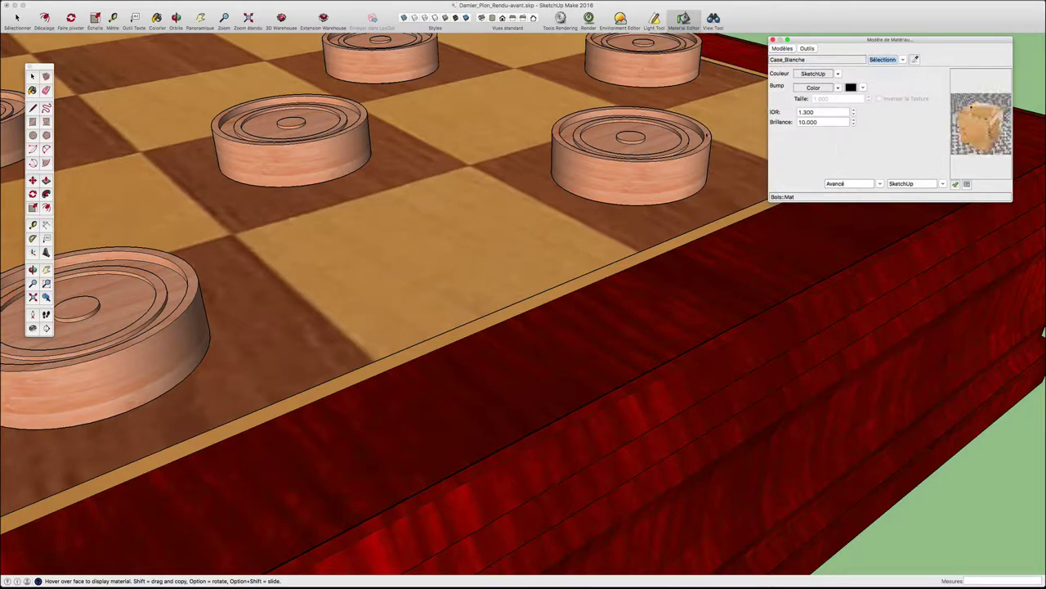
click(783, 50)
mouse_move(805, 60)
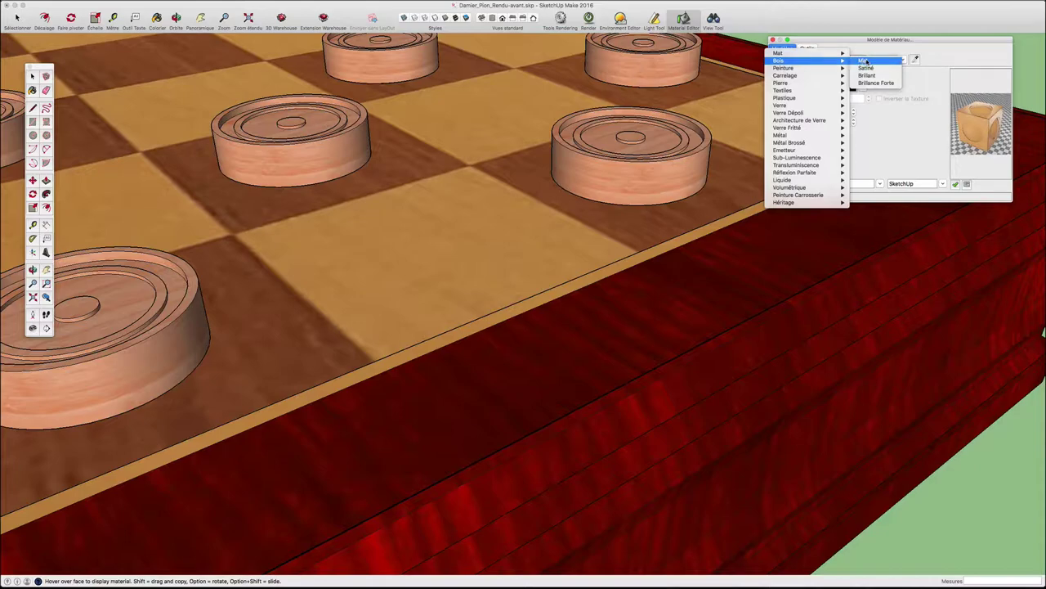
click(865, 62)
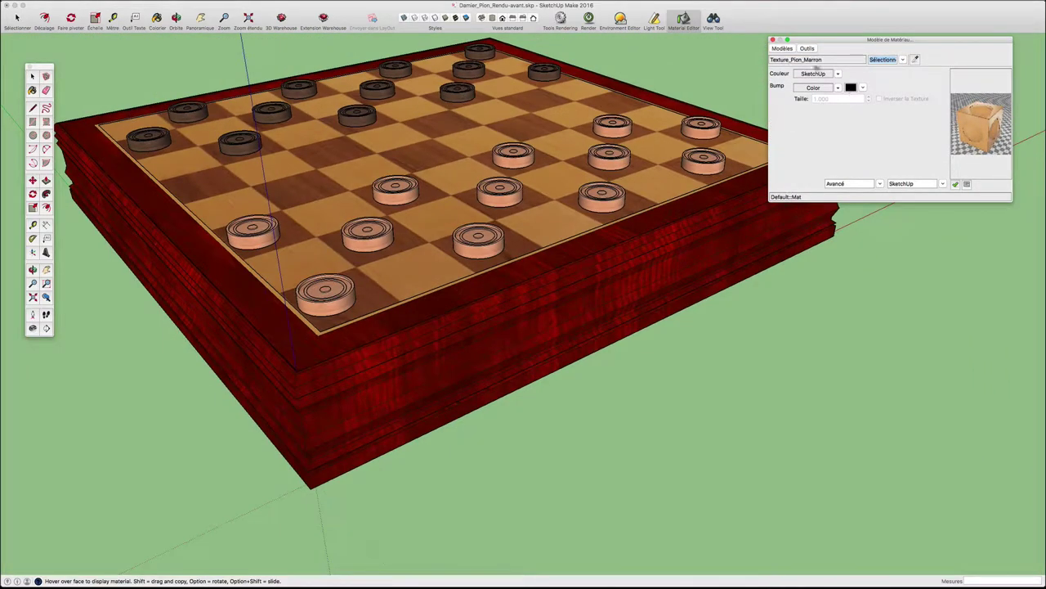
- Apply the Bois Mat preset to Texture_Pion_Marron and, after sampling the board, to Texture_damier_TP
click(785, 49)
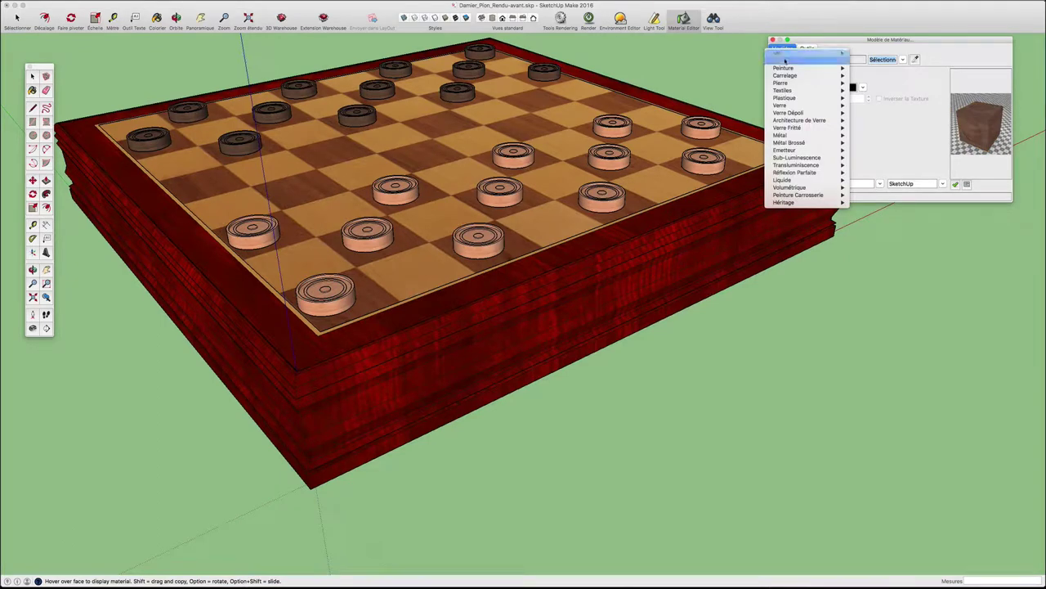
click(880, 62)
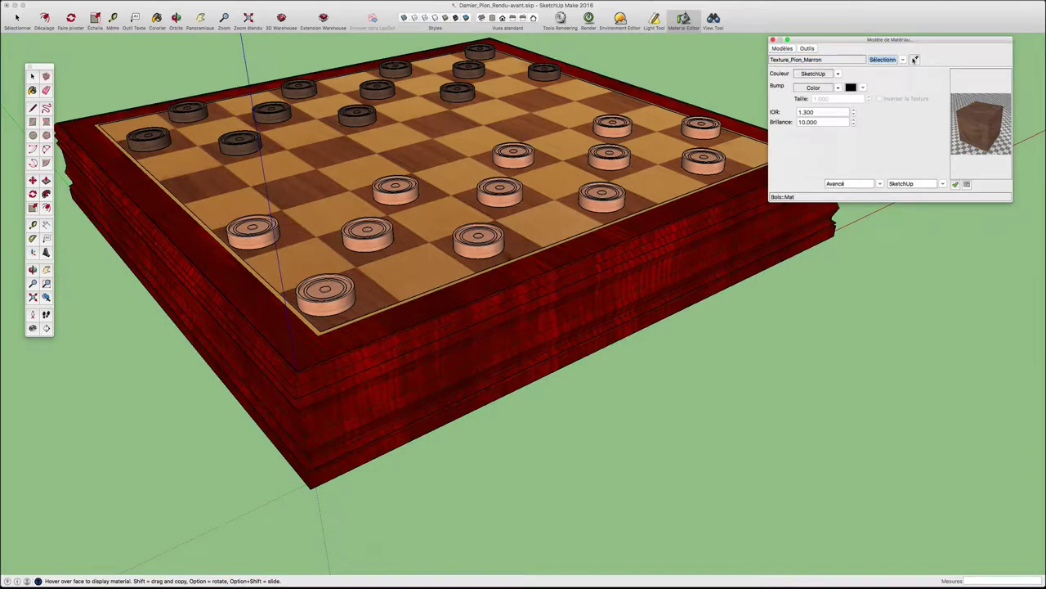
click(567, 139)
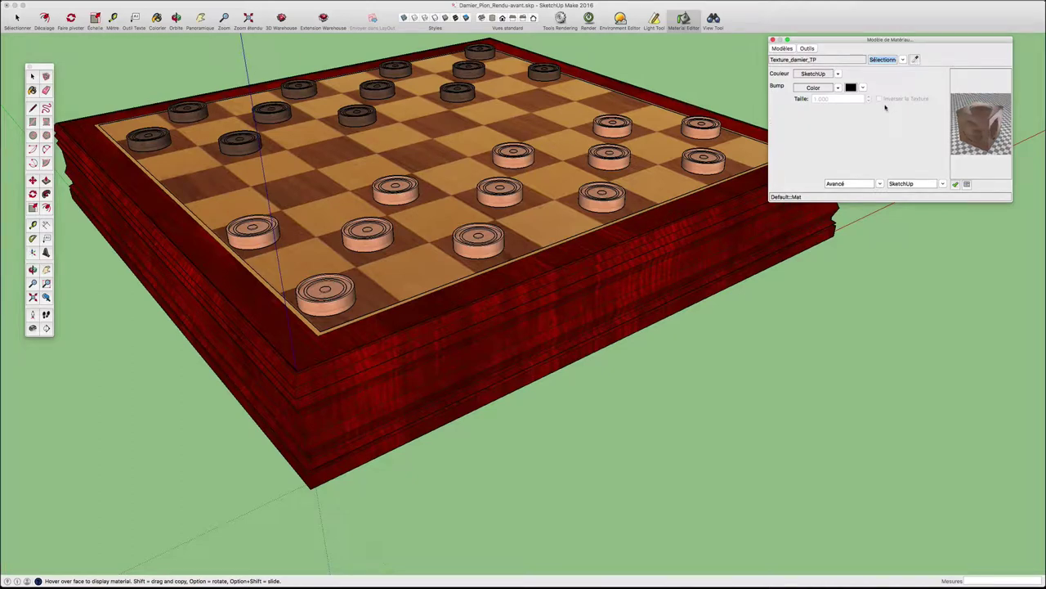
click(782, 49)
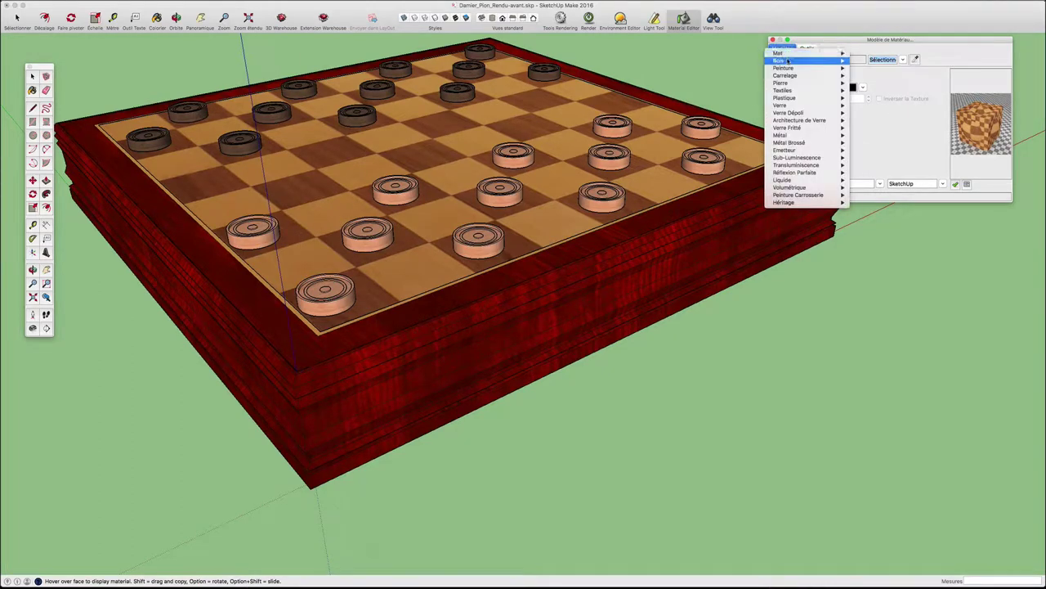
mouse_move(806, 61)
click(879, 62)
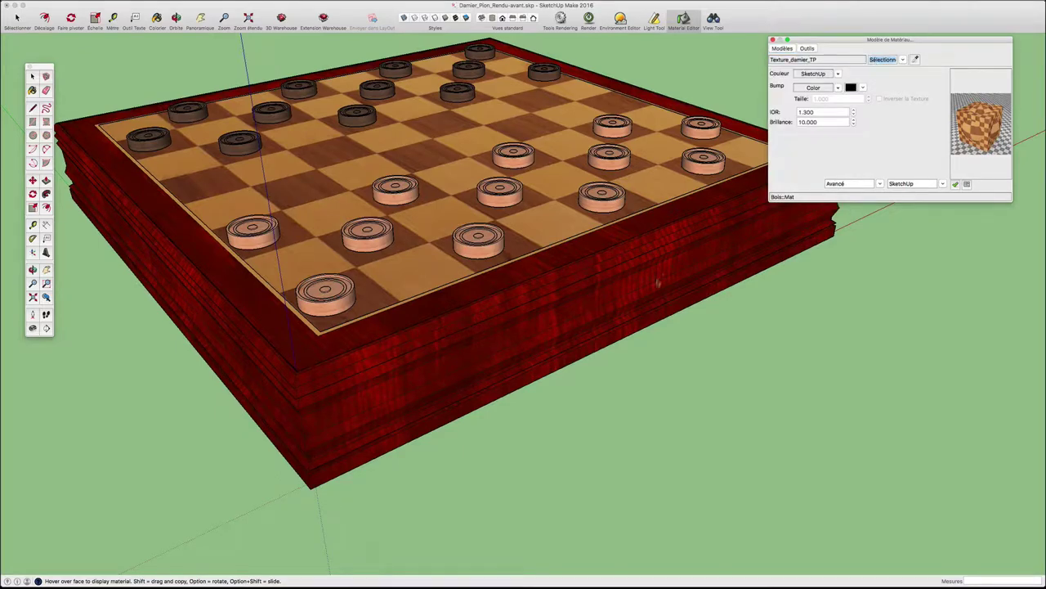
- Sample the green felt TexturesCom_FabricWool0003 from under the board and assign it the Textiles::Tissu preset
key(w)
drag(614, 330, 626, 120)
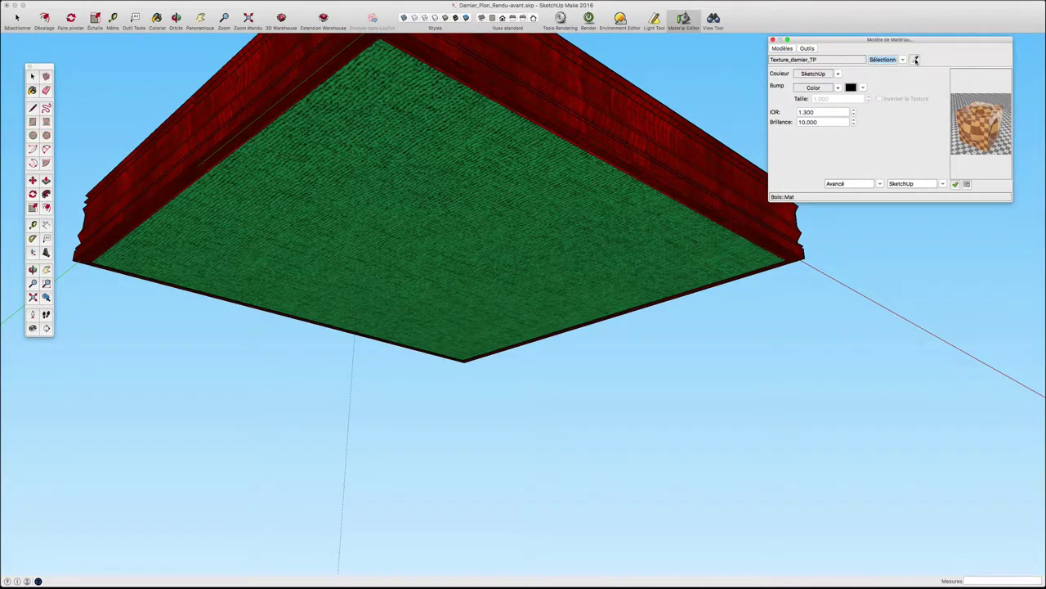
click(916, 59)
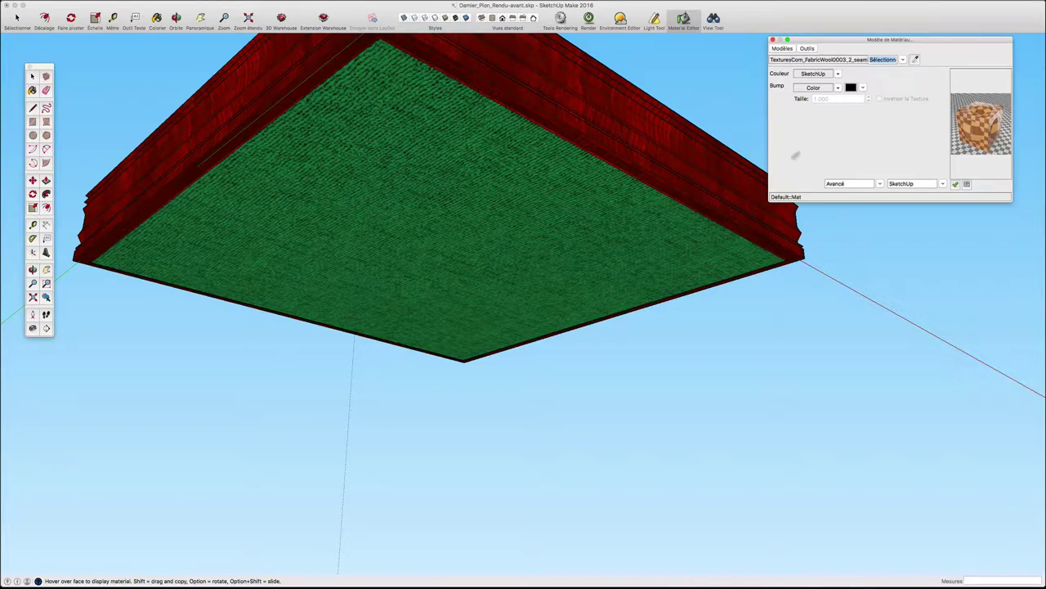
click(784, 49)
mouse_move(785, 90)
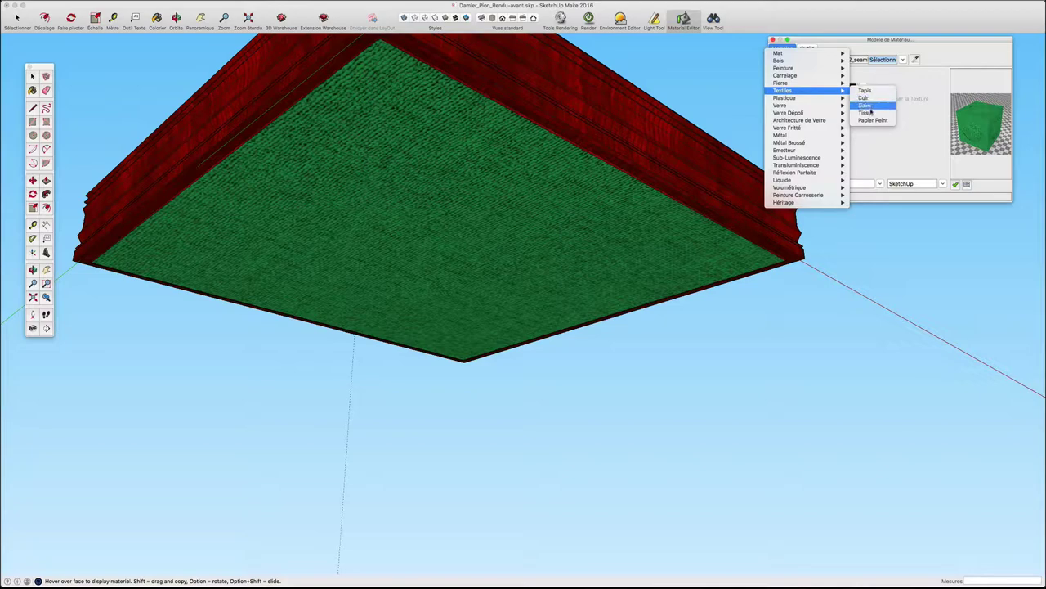
click(865, 112)
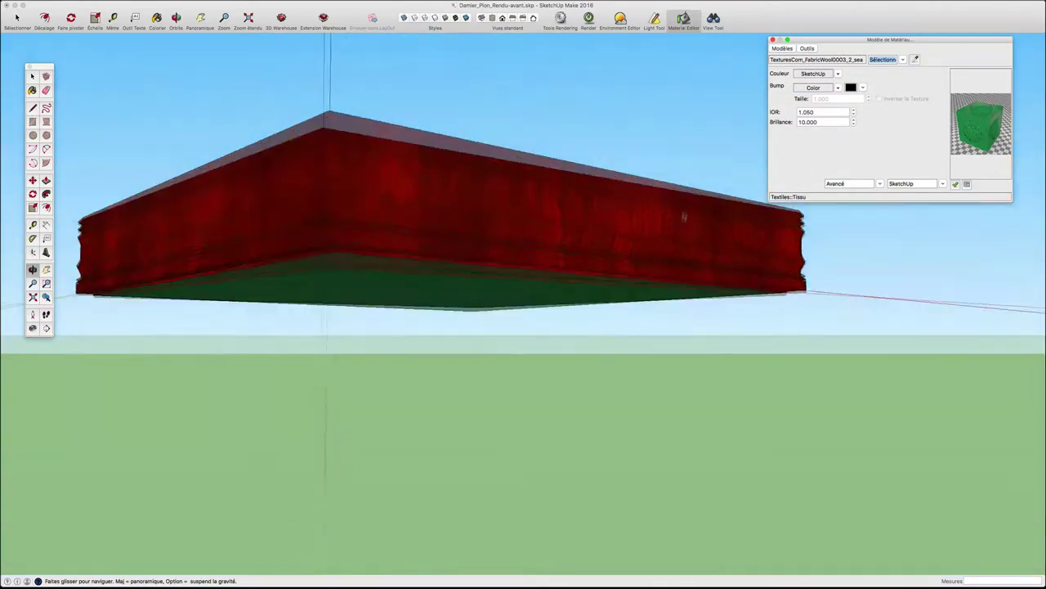
middle_drag(706, 98, 628, 308)
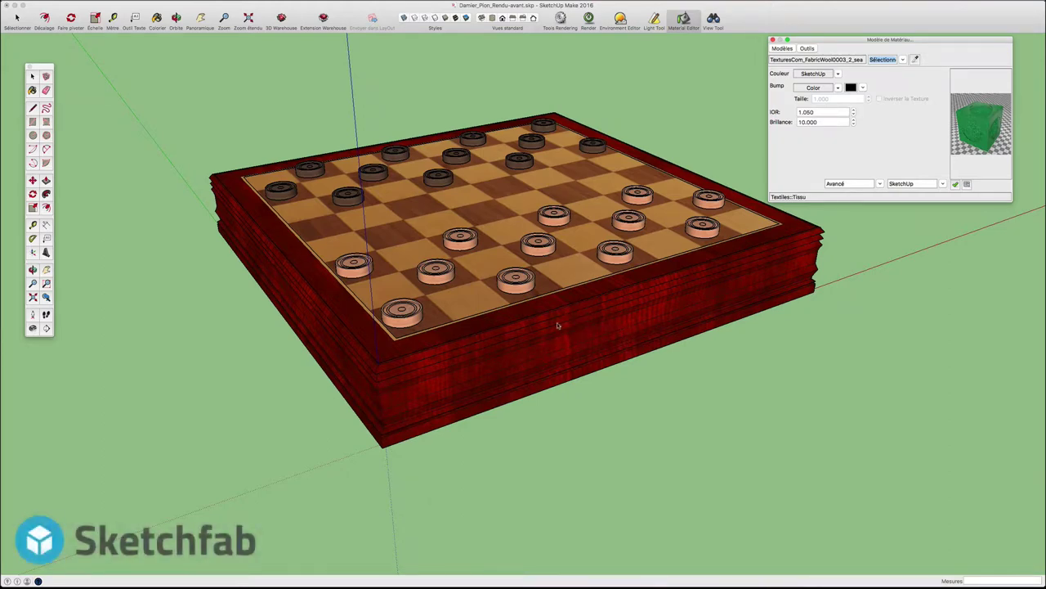
- Orbit to a pleasing overhead view of the board and open the Twilight Render window
mouse_move(552, 333)
middle_down()
mouse_move(617, 300)
mouse_move(529, 330)
mouse_move(572, 337)
middle_up()
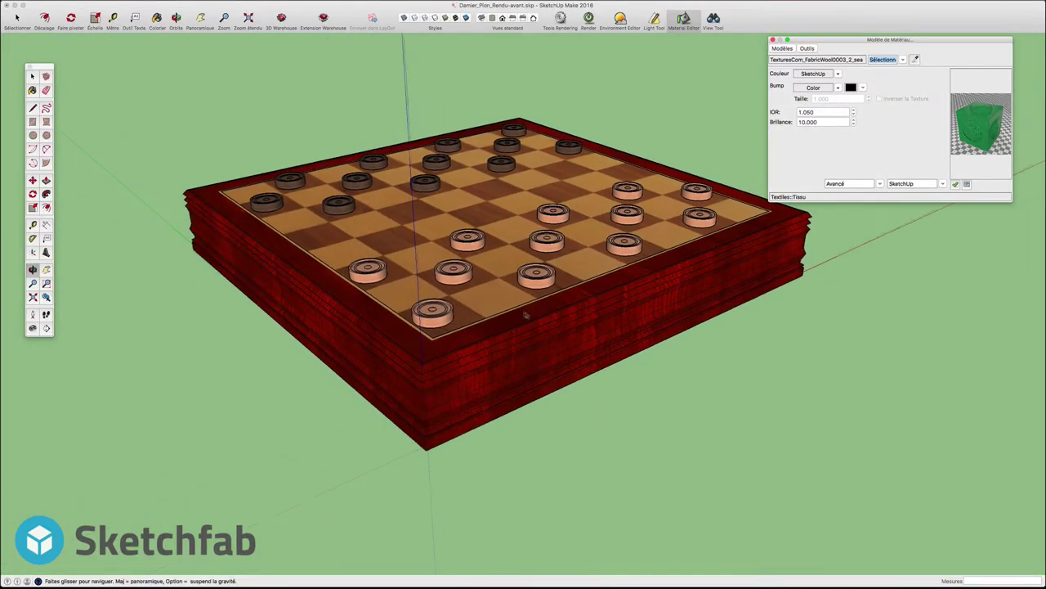
middle_drag(532, 306, 592, 319)
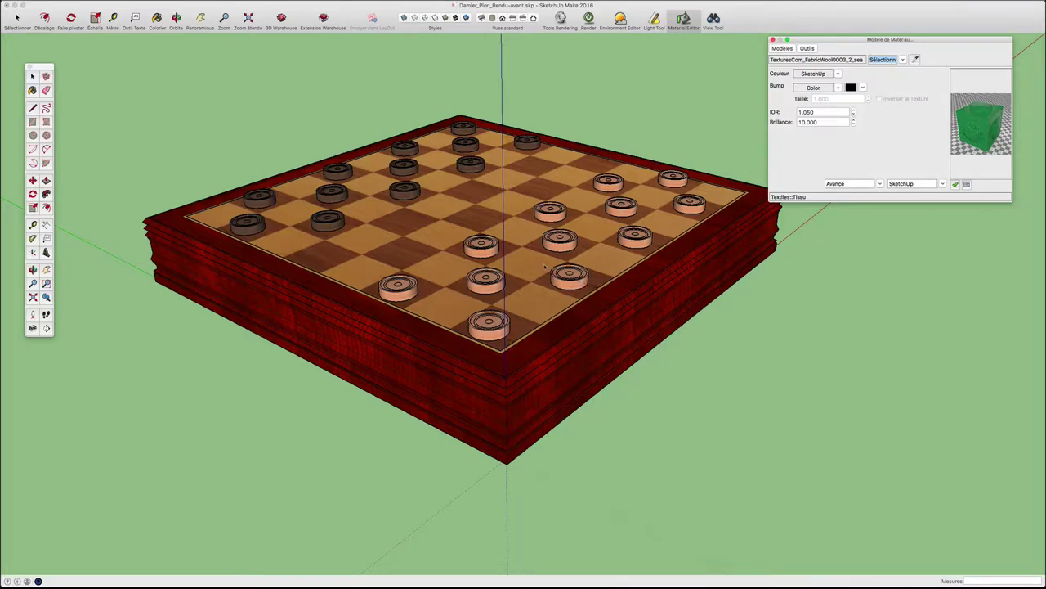
middle_drag(554, 344, 724, 286)
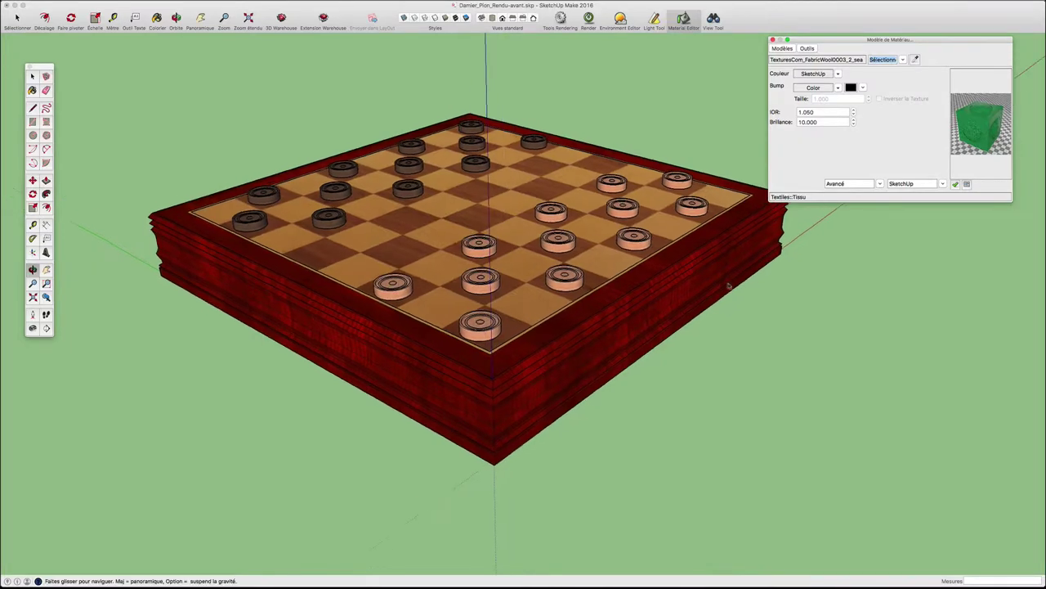
click(589, 18)
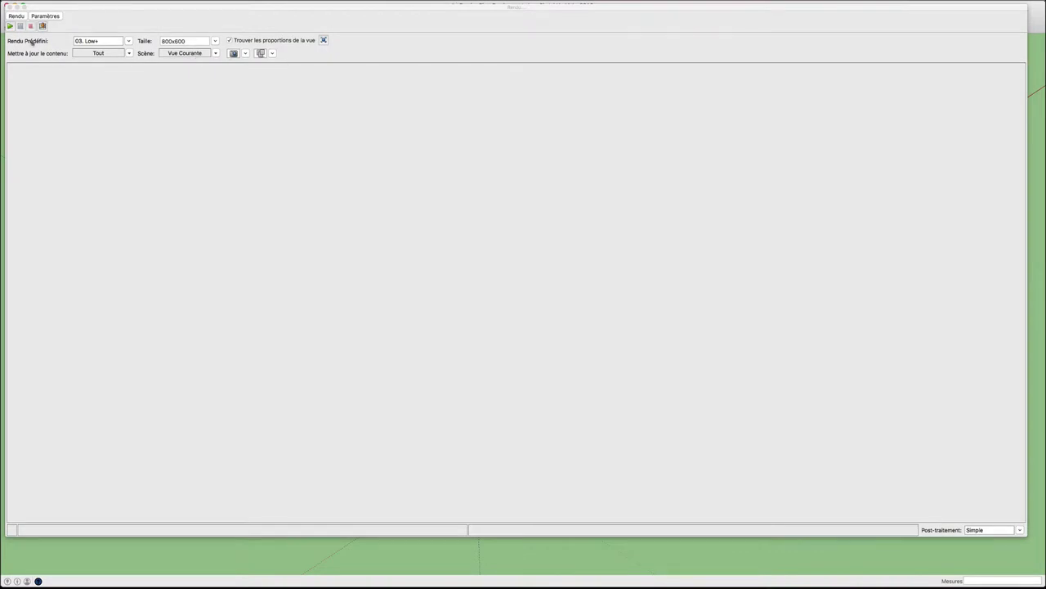
- Render a Low+ preview, fit it to the screen, and set the output to 2560x1306
click(9, 25)
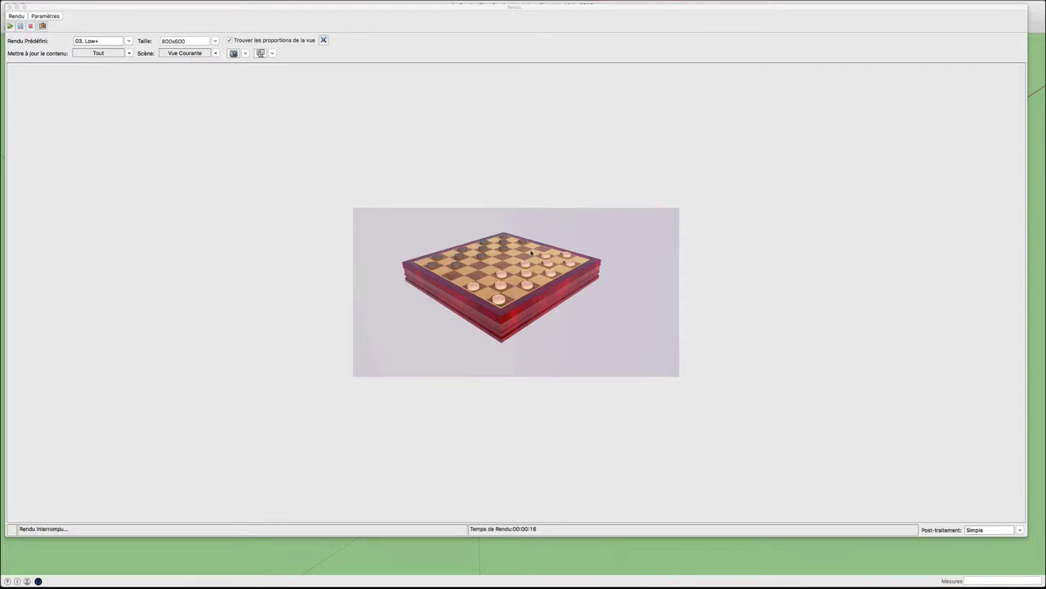
right_click(531, 253)
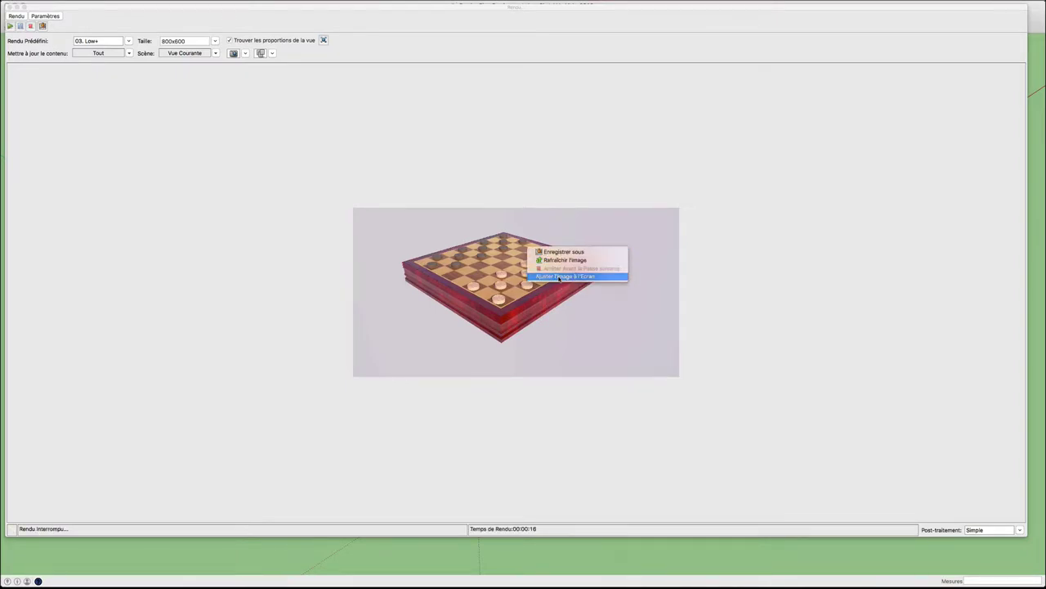
click(559, 277)
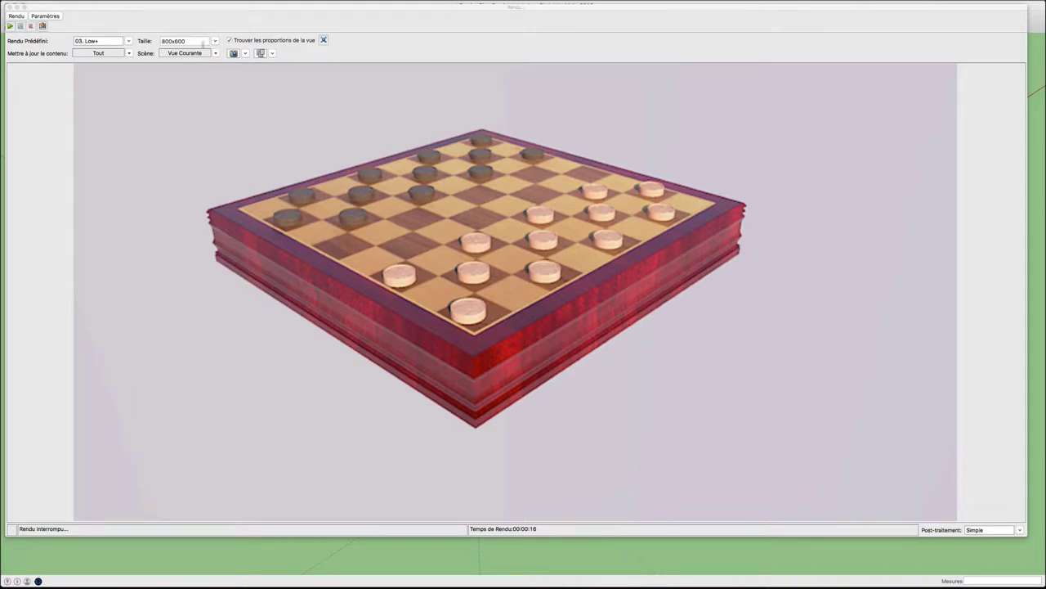
click(202, 45)
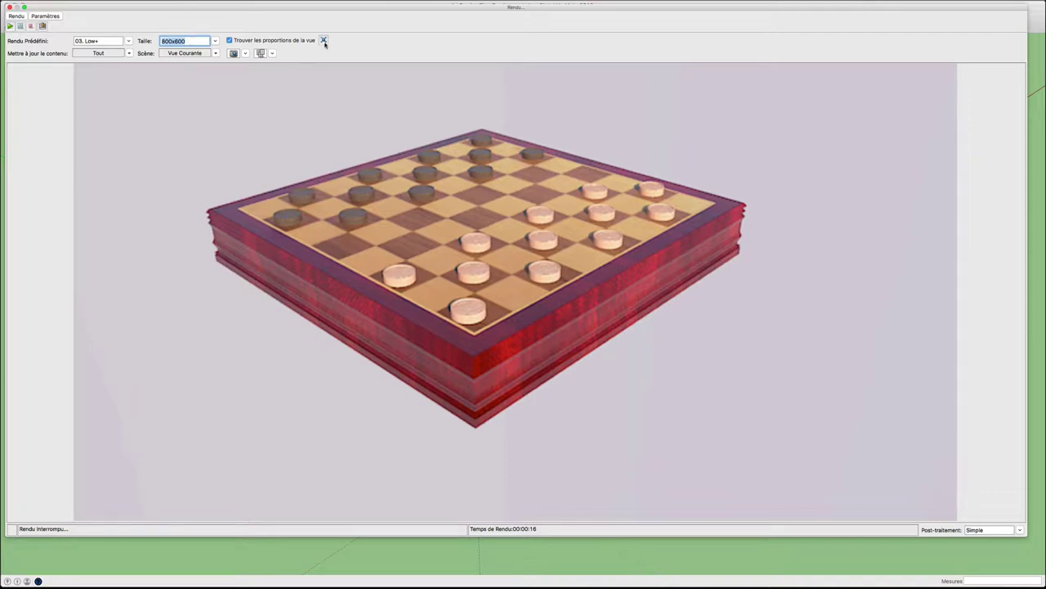
click(324, 40)
- Re-render the board with the 05. Medium+ preset without saving the previous image
click(127, 40)
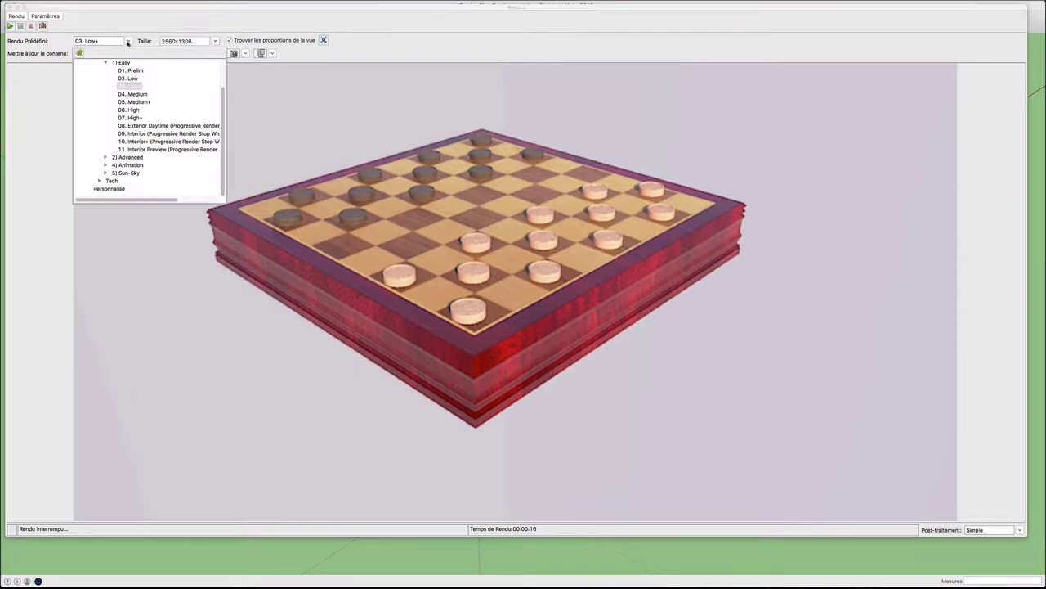
click(135, 101)
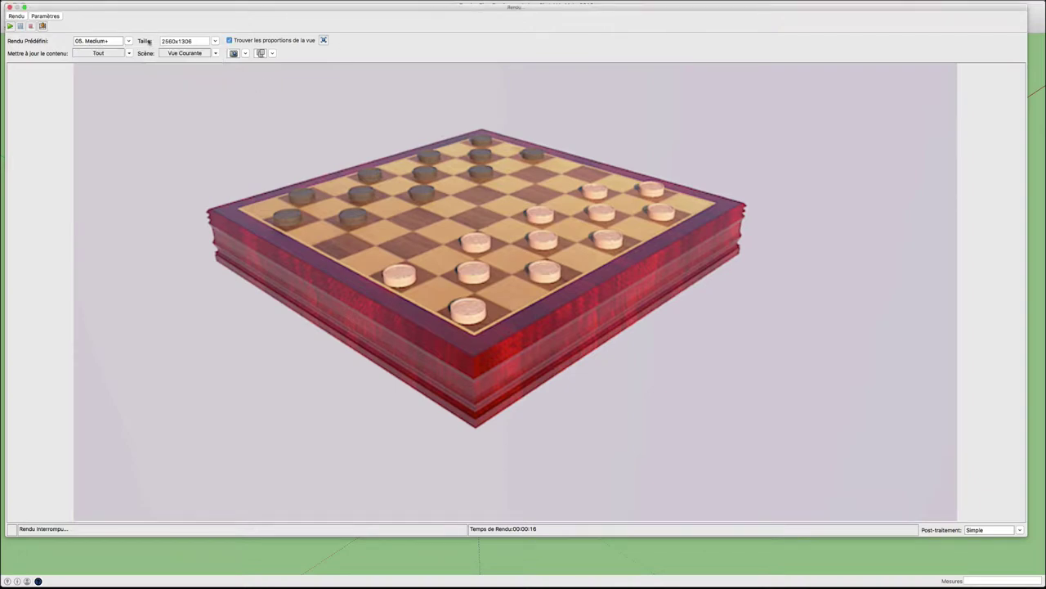
click(9, 27)
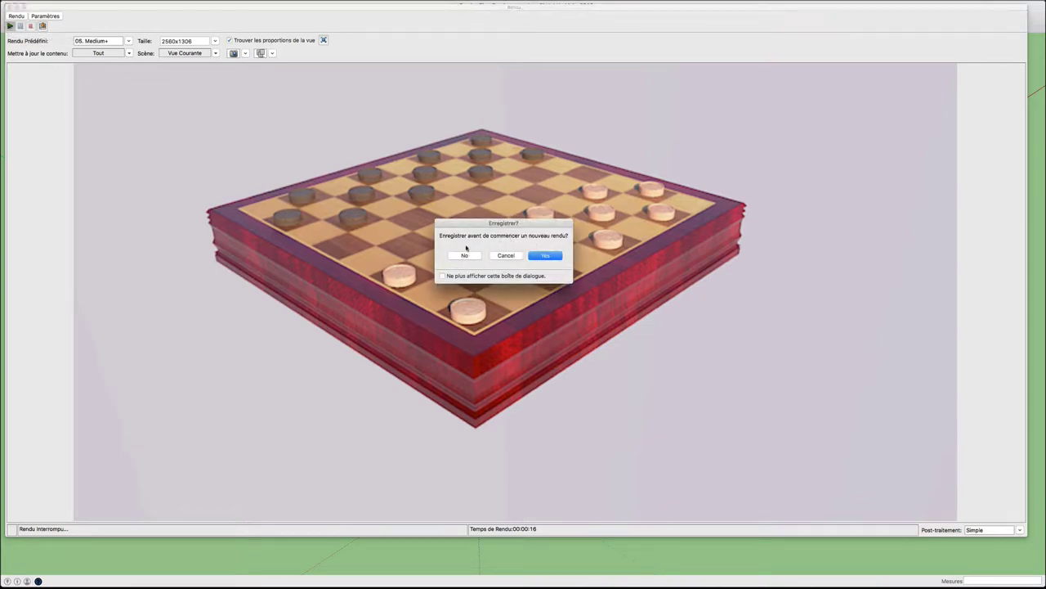
click(465, 255)
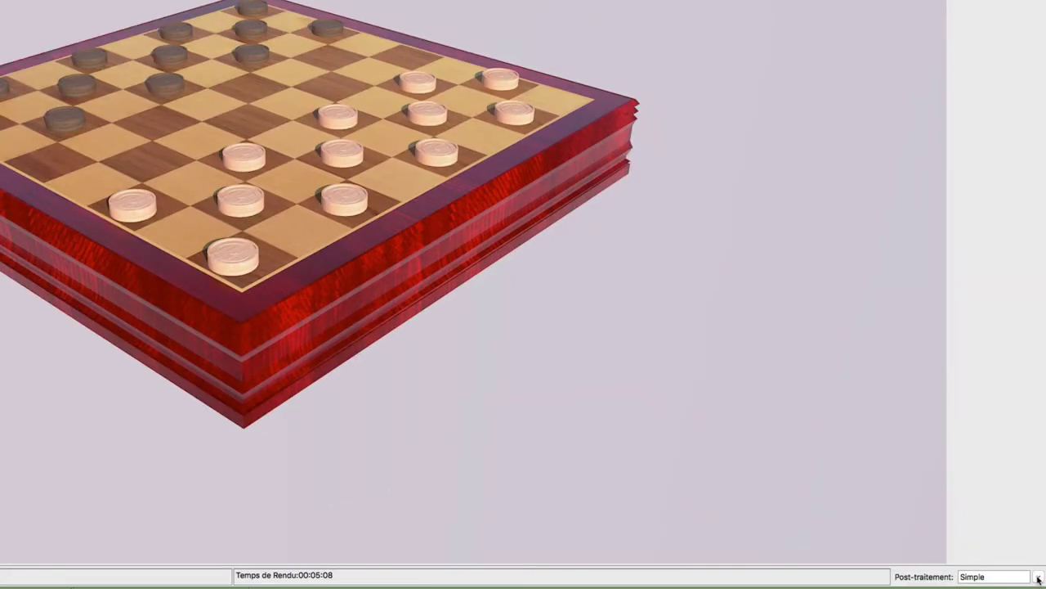
- Lower the render's exposure and gamma to 0.90 in Post-traitement
click(1020, 530)
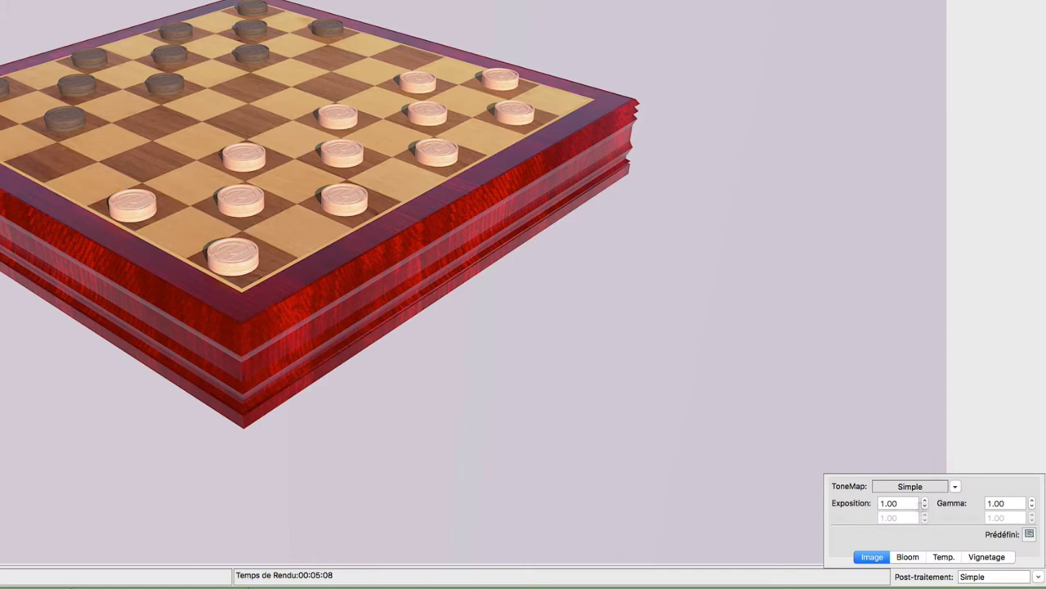
click(925, 507)
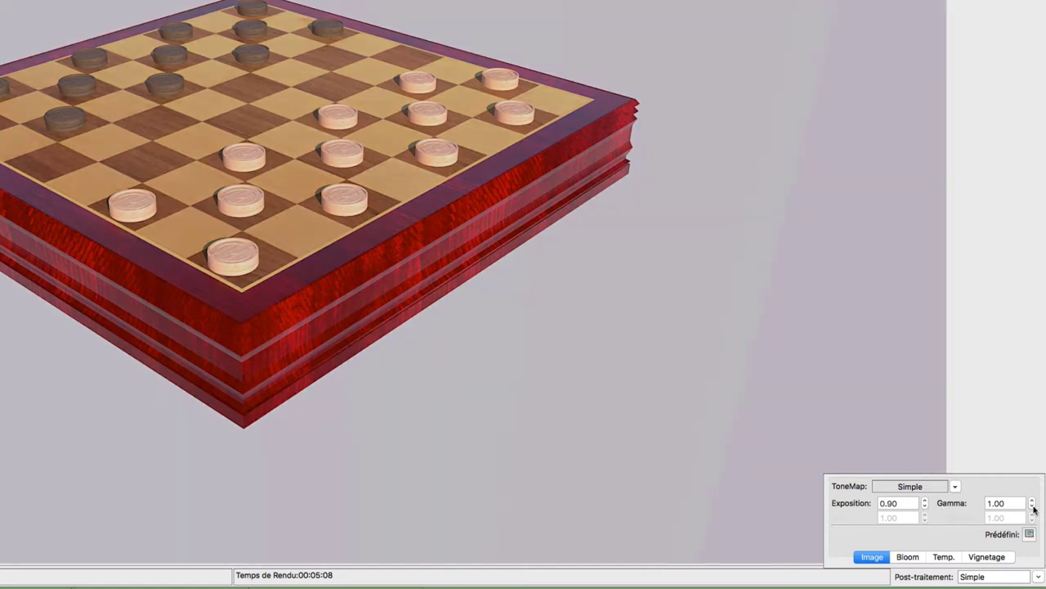
click(1032, 507)
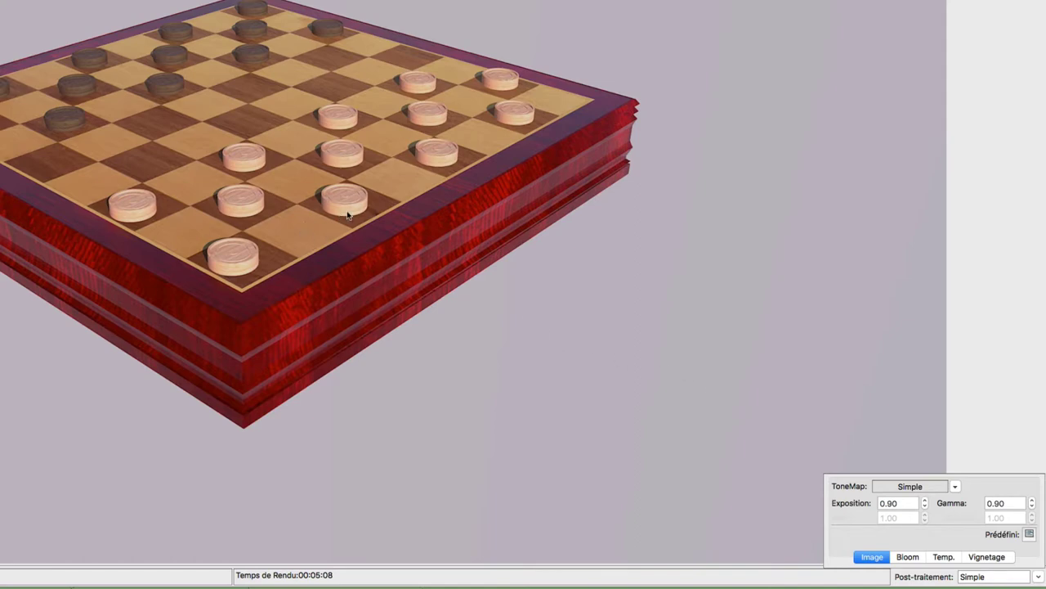
- Try bloom, colour temperature and vignetting, leaving all three off
click(909, 556)
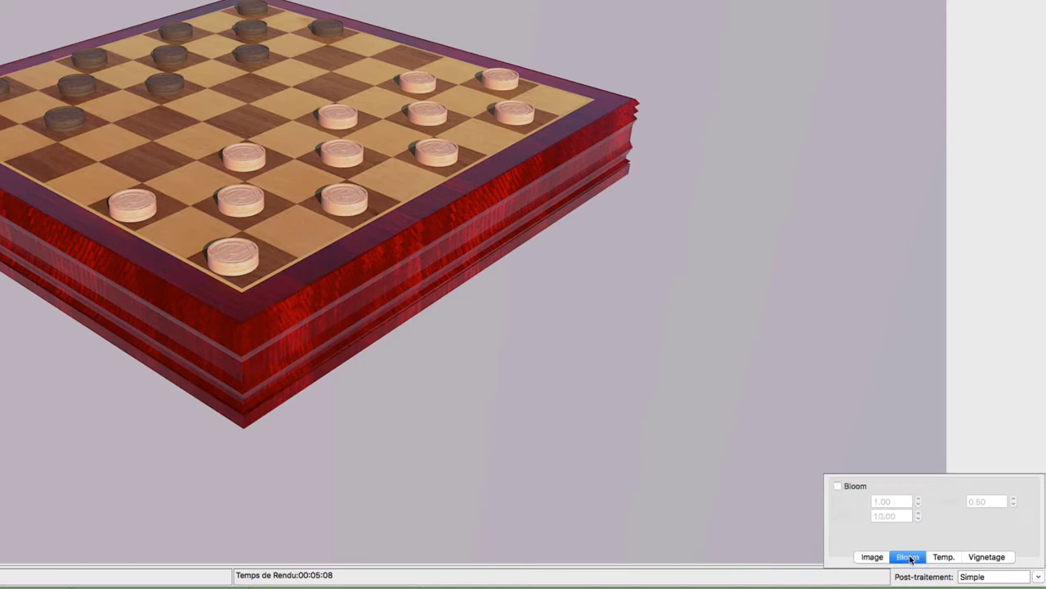
click(838, 487)
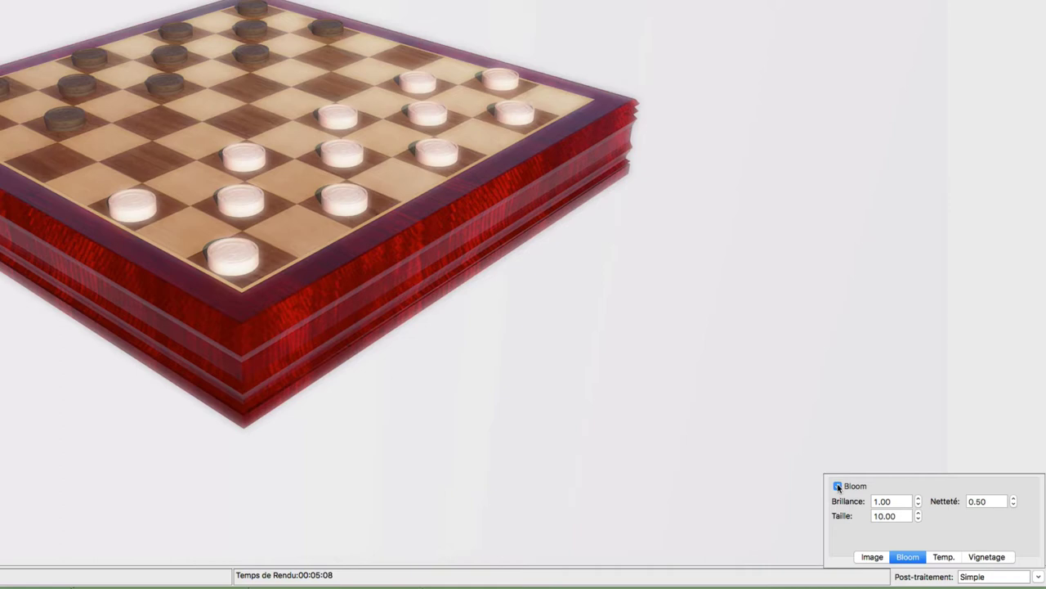
click(838, 486)
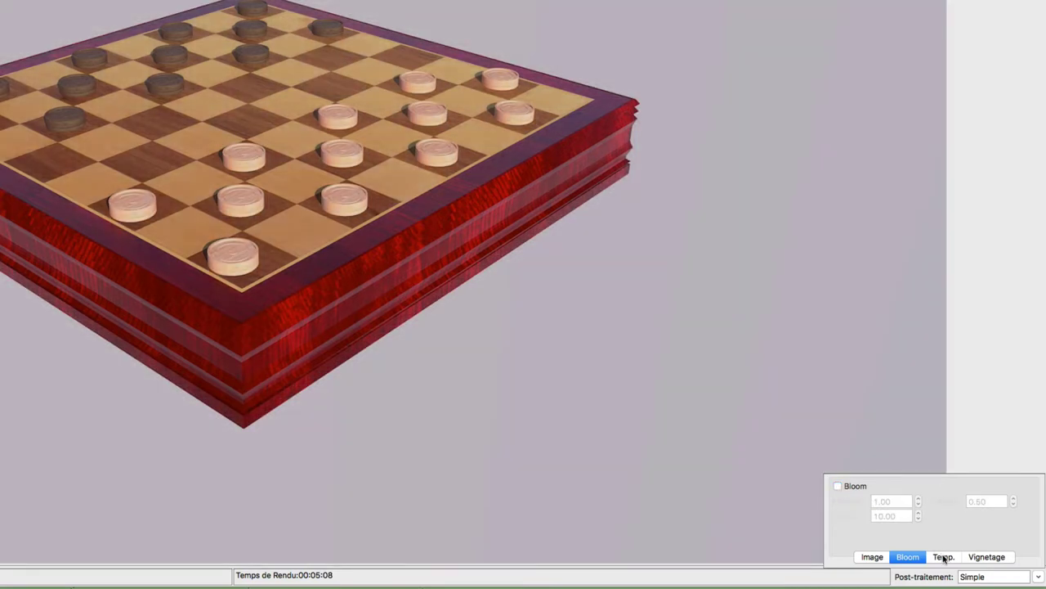
click(944, 556)
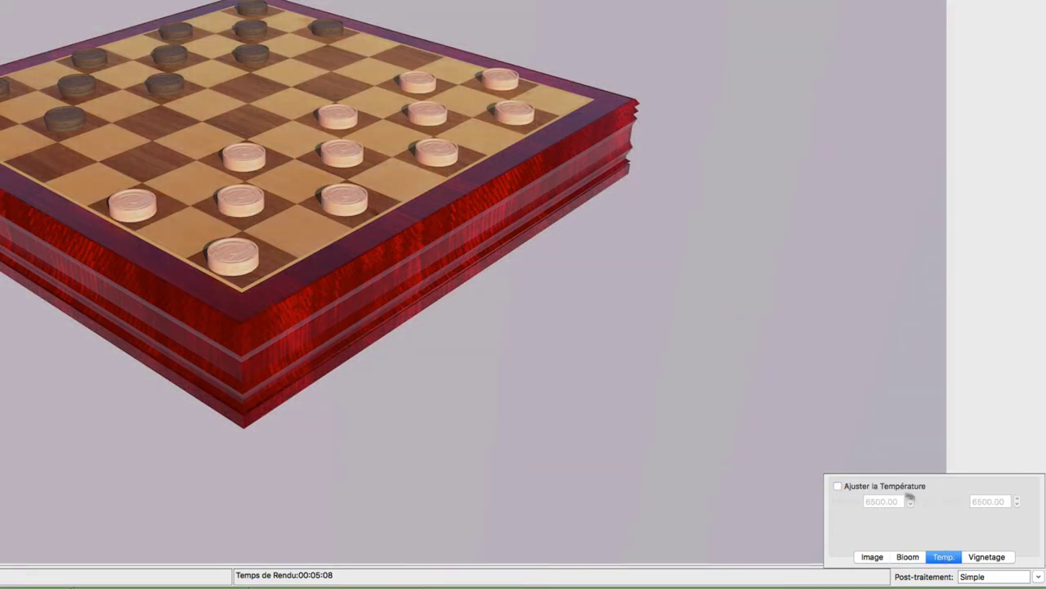
click(838, 487)
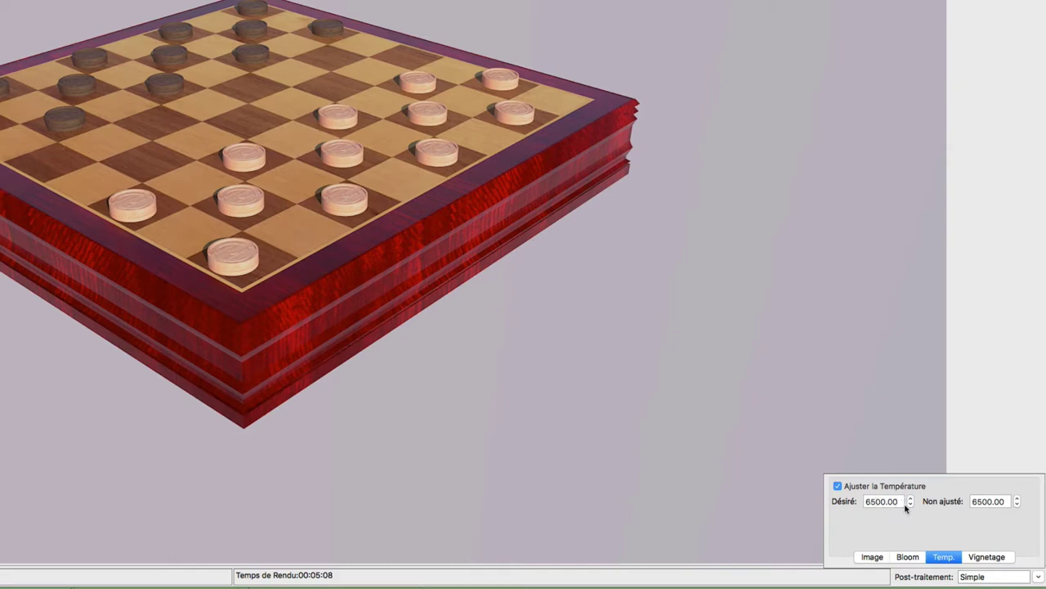
click(838, 487)
click(987, 557)
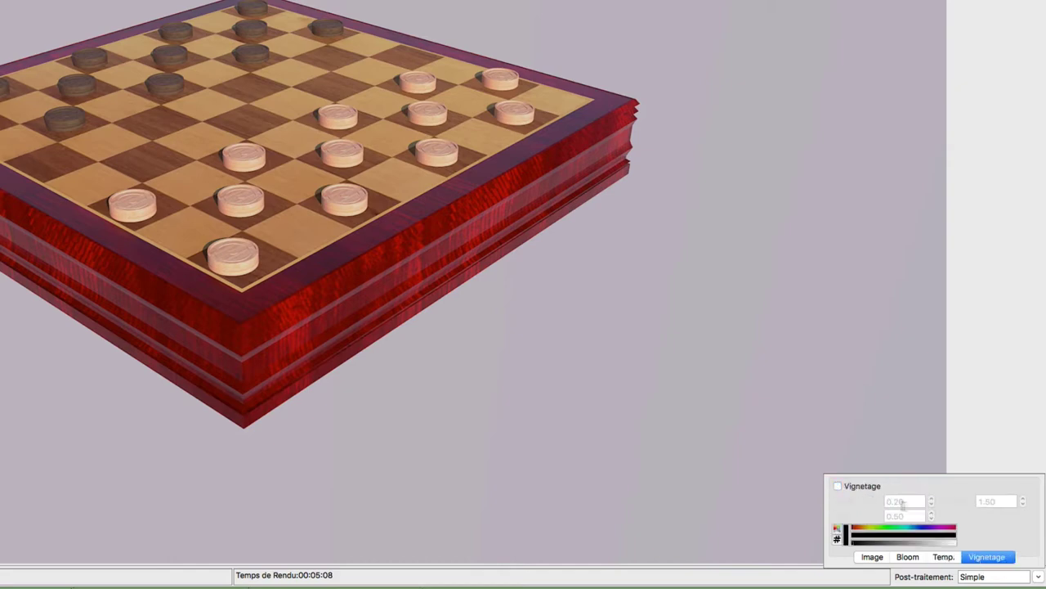
click(838, 486)
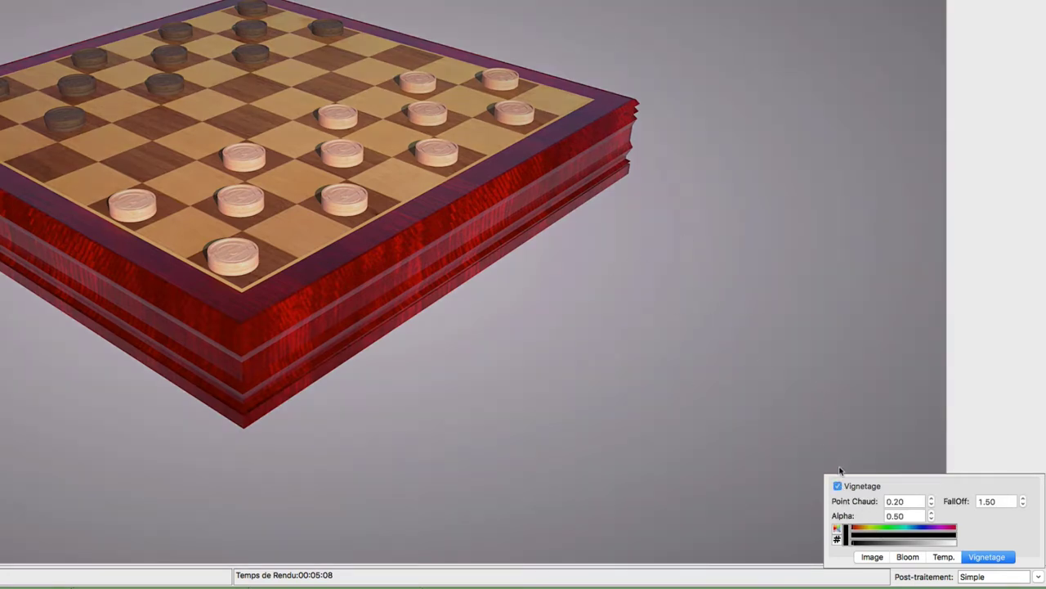
click(837, 486)
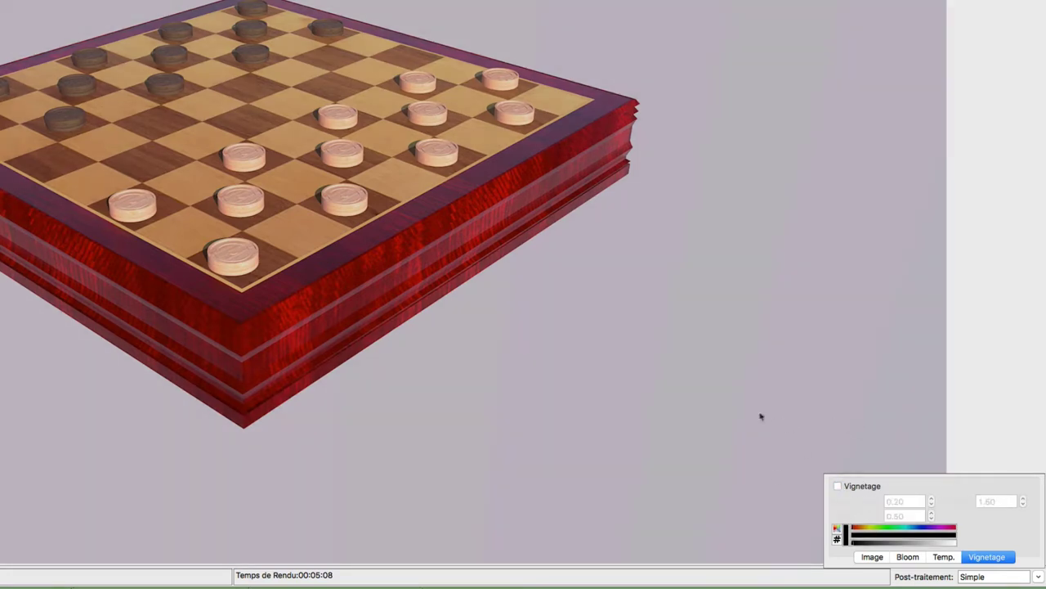
click(940, 557)
click(914, 559)
click(870, 558)
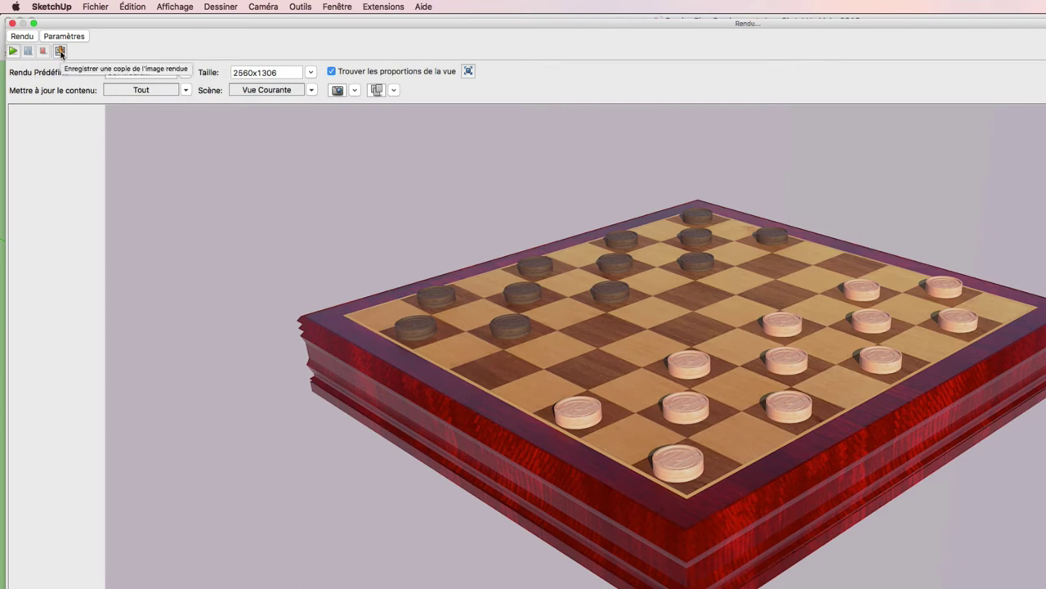
- Save the render as Damier_Pion_Rendu-avant00.jpg in Lesson30_Rendu_TR and close the render window
click(61, 52)
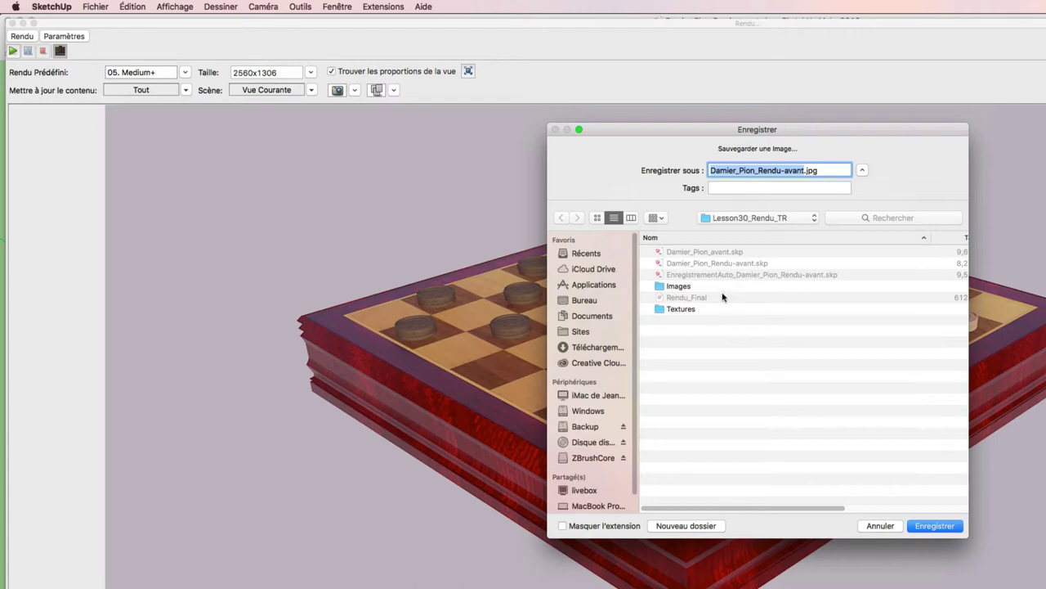
key(Right)
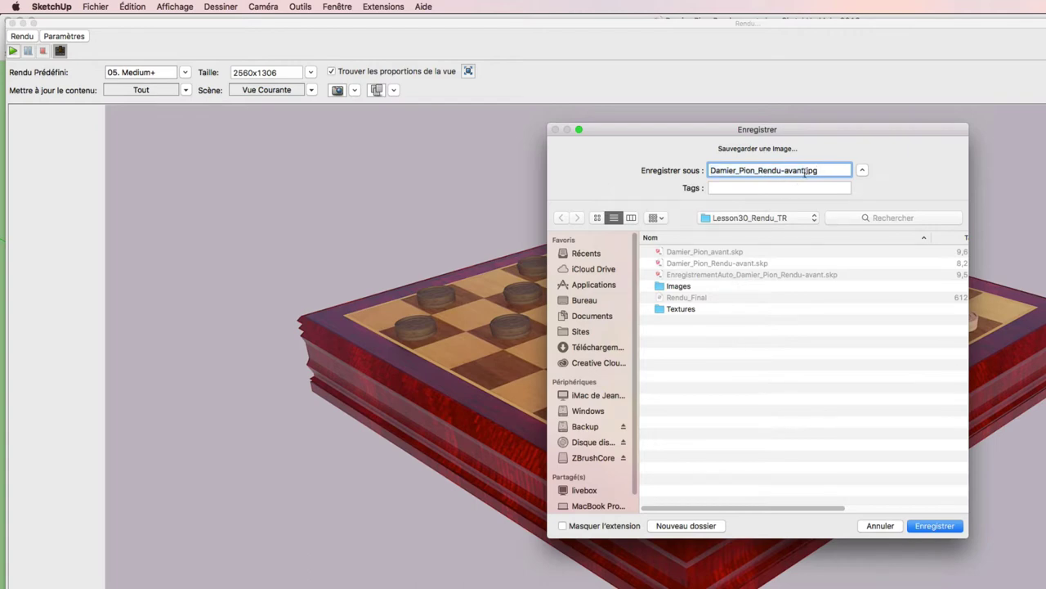
text(00)
click(937, 528)
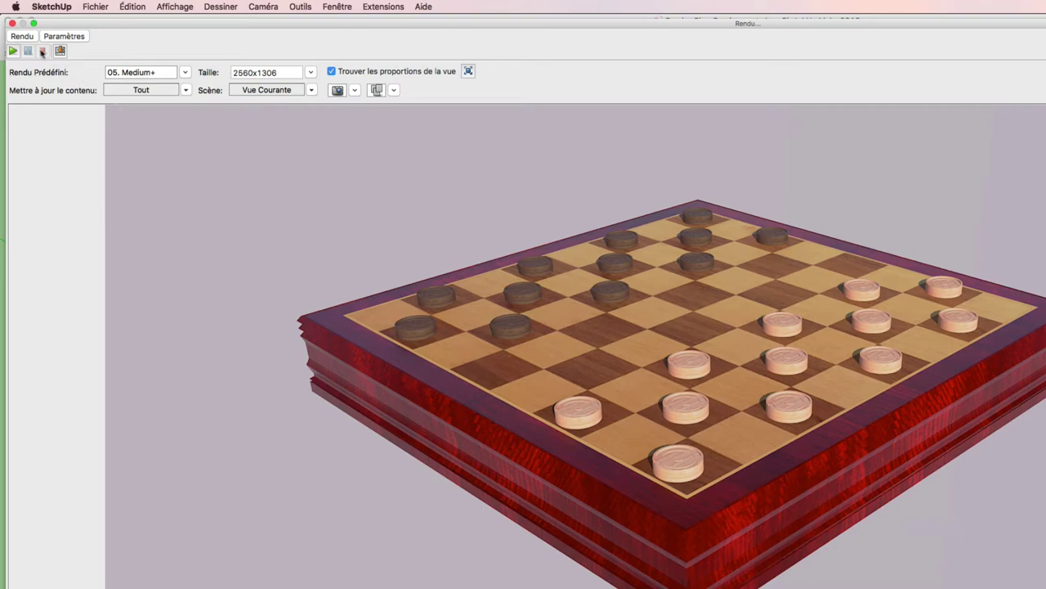
click(13, 23)
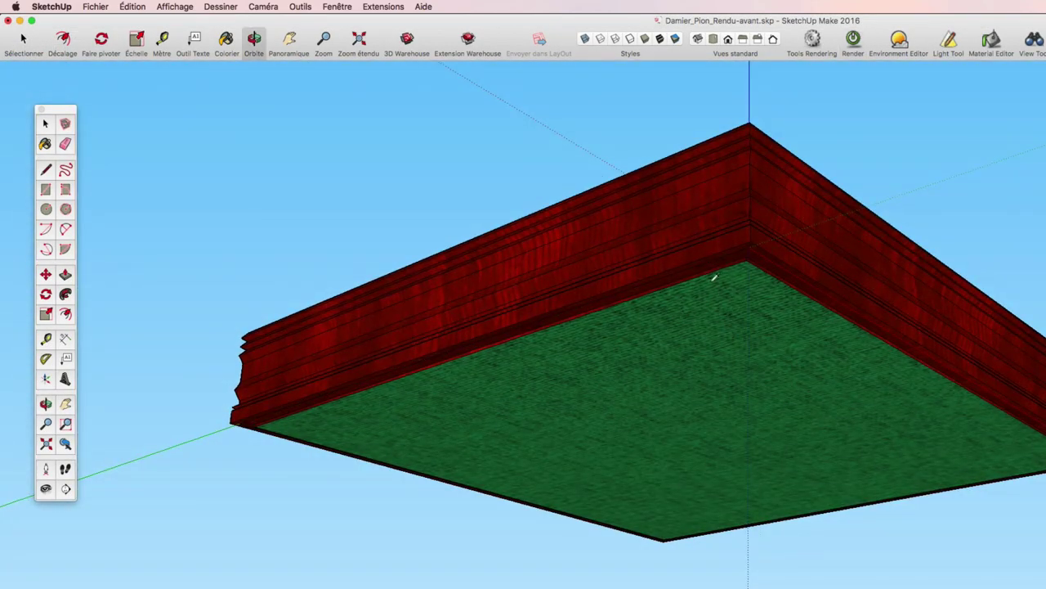
drag(716, 276, 728, 568)
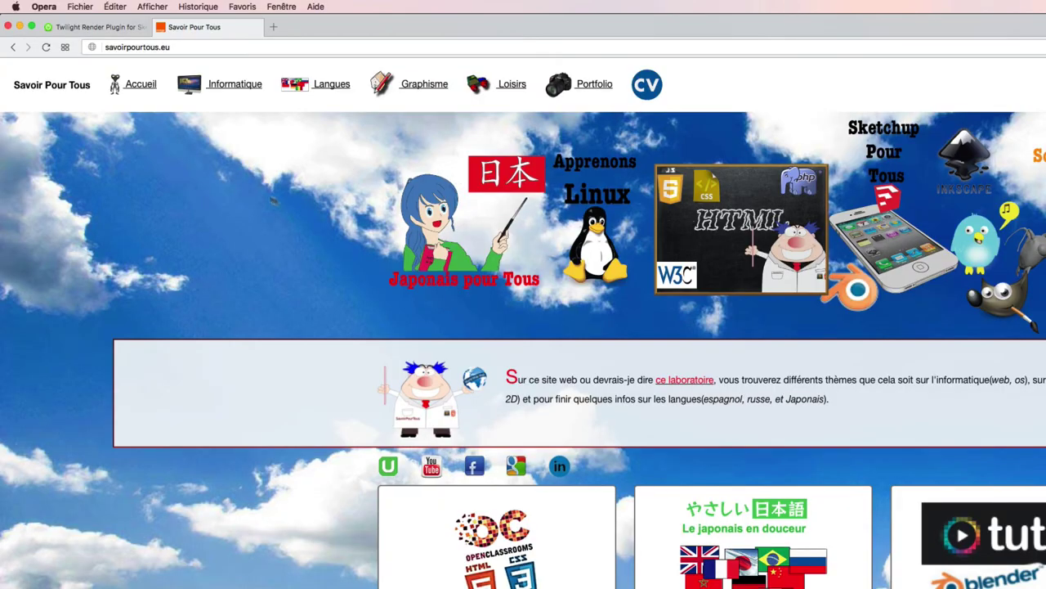
- Go to Graphisme > Sketchup 2016 > Exercices and expand the Lesson 29 and Lesson 30 entries
click(430, 90)
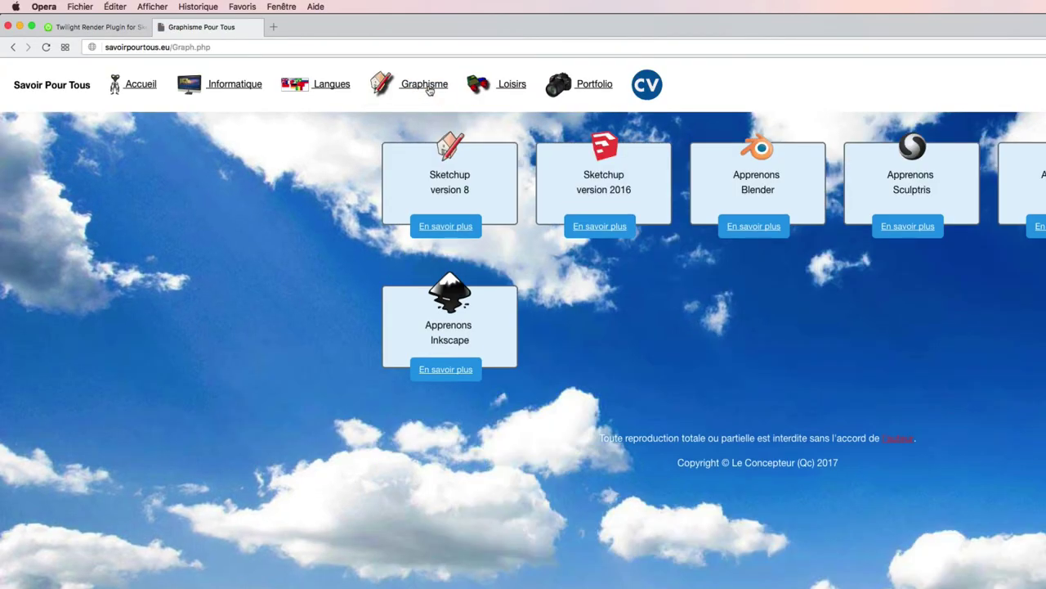
click(599, 229)
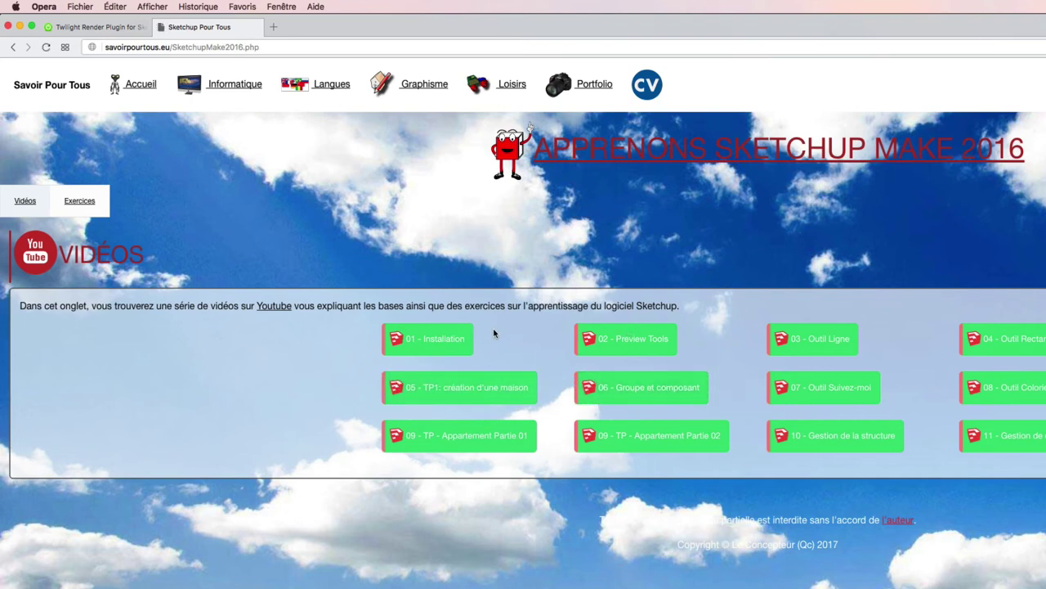
click(92, 211)
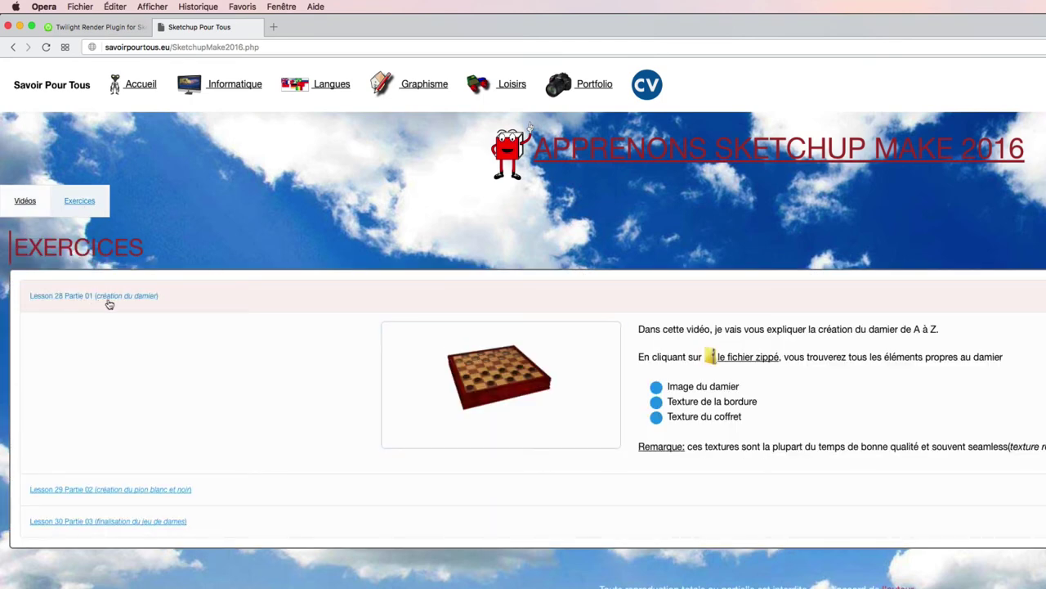
click(112, 490)
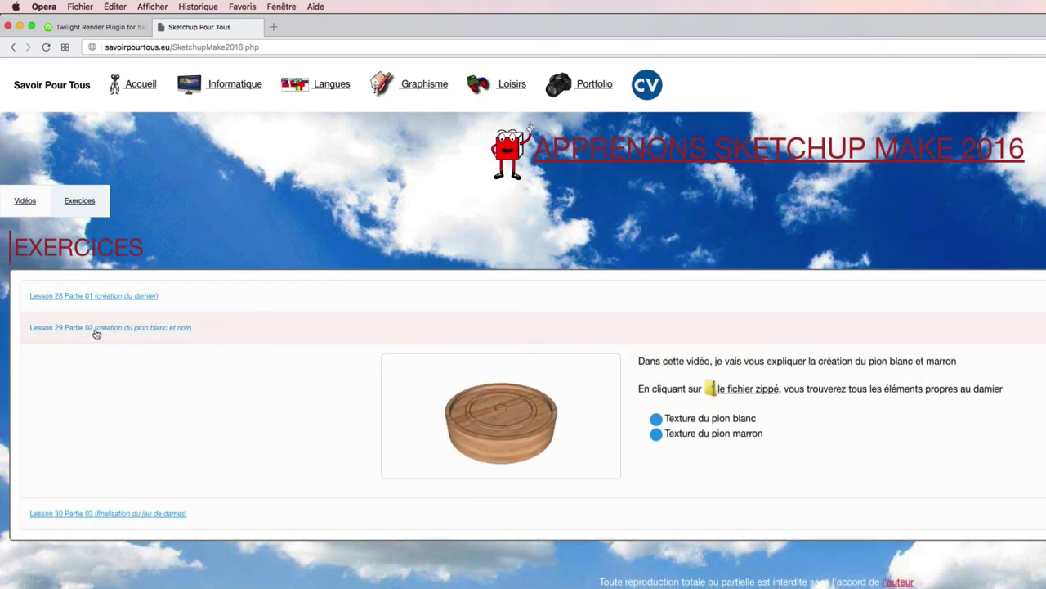
click(105, 512)
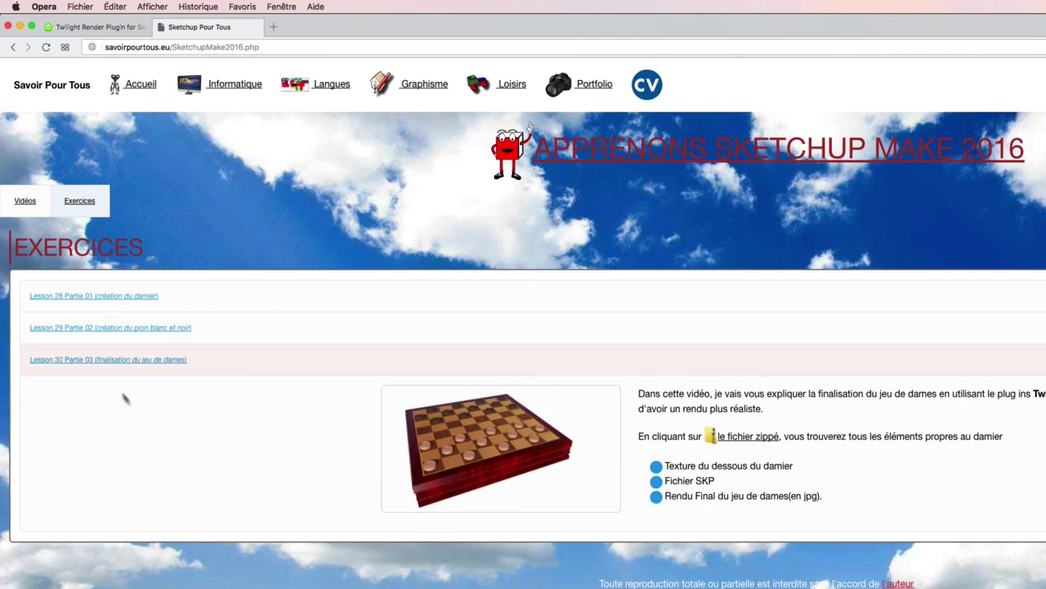